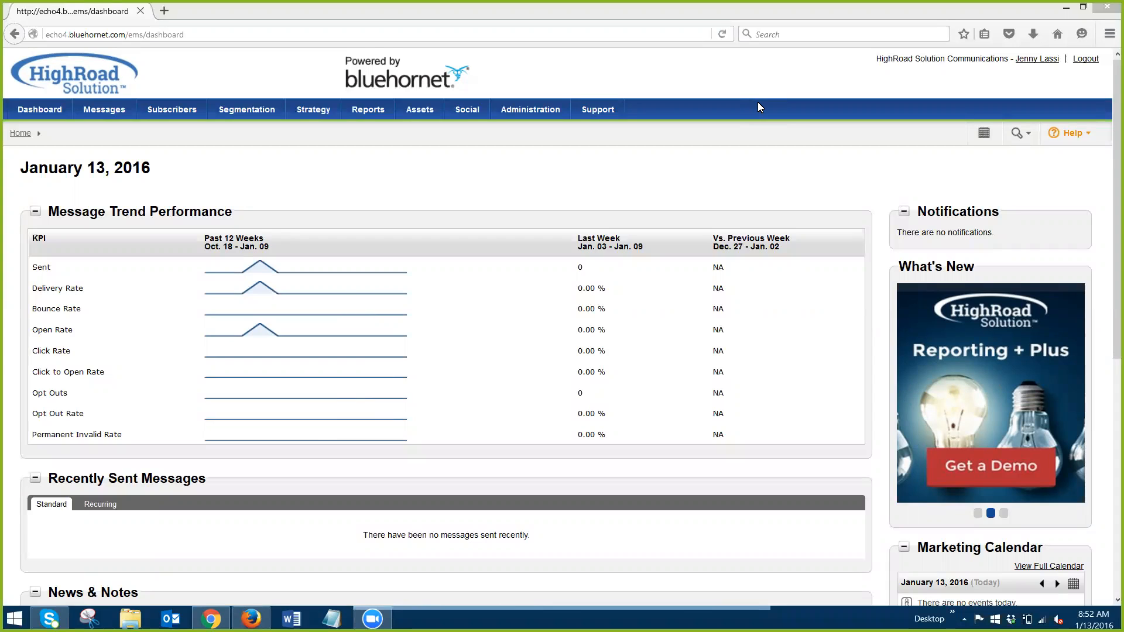
Open the Import Subscribers page and review its file, settings and segmentation options.
{"action": "mouse_move", "coordinate": [164, 112]}
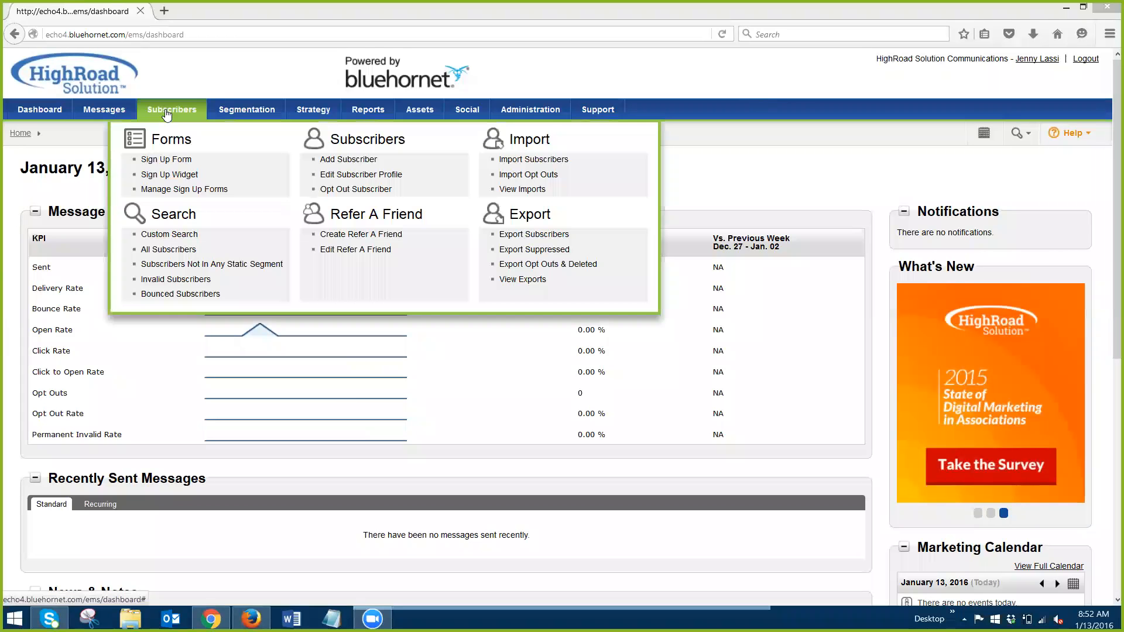
{"action": "left_click", "coordinate": [534, 160]}
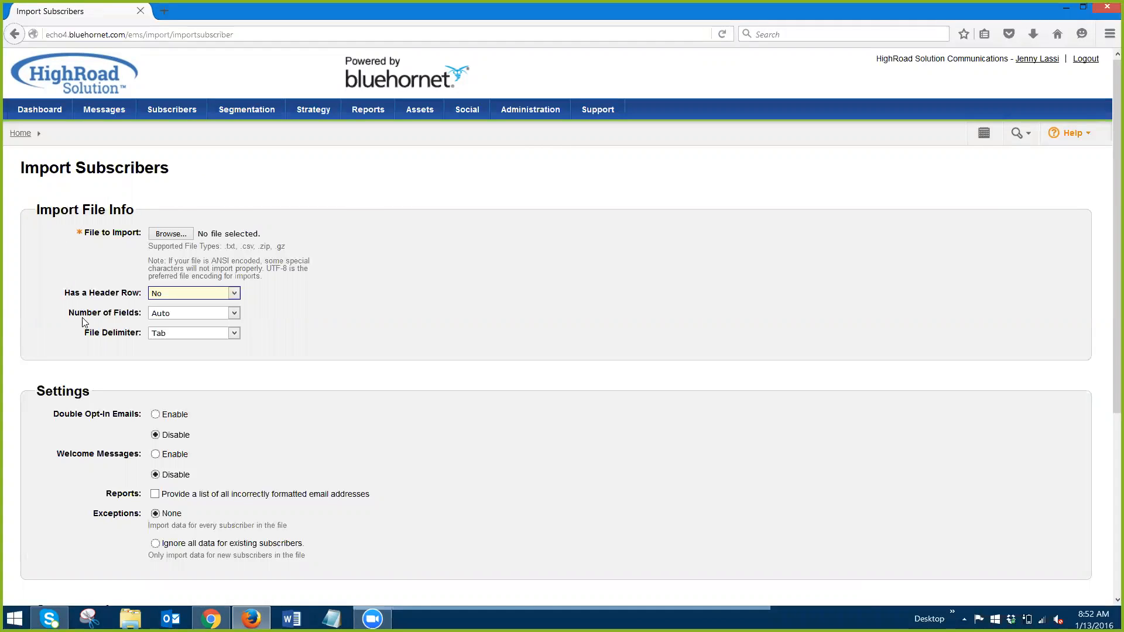
{"action": "scroll", "coordinate": [95, 395], "scroll_direction": "down", "scroll_amount": 2}
{"action": "scroll", "coordinate": [96, 395], "scroll_direction": "down", "scroll_amount": 3}
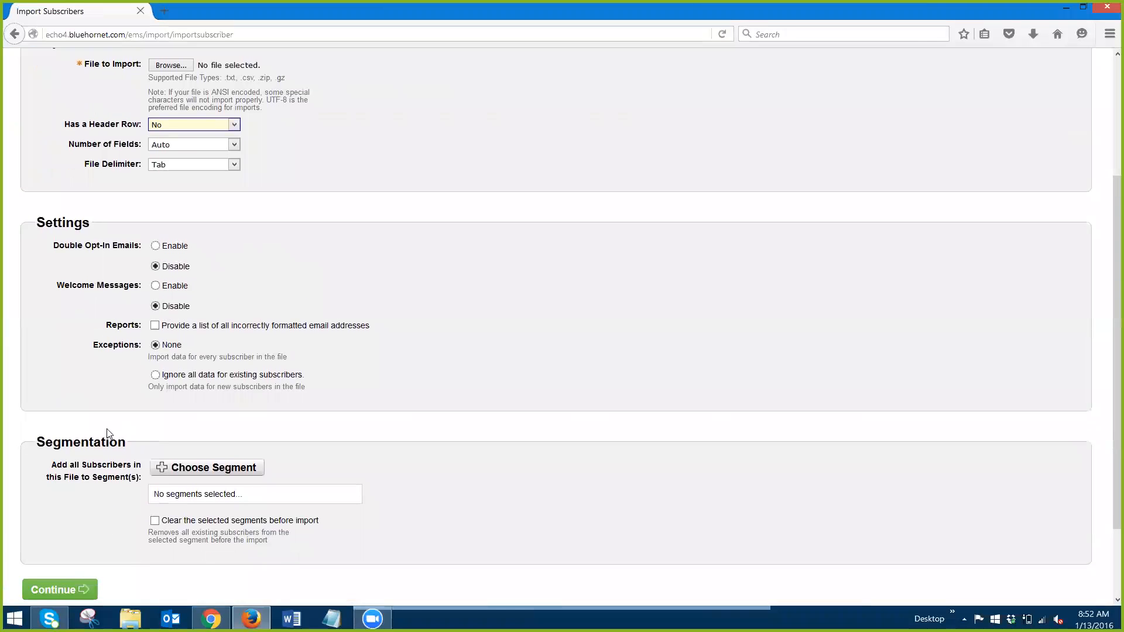
{"action": "scroll", "coordinate": [107, 433], "scroll_direction": "up", "scroll_amount": 5}
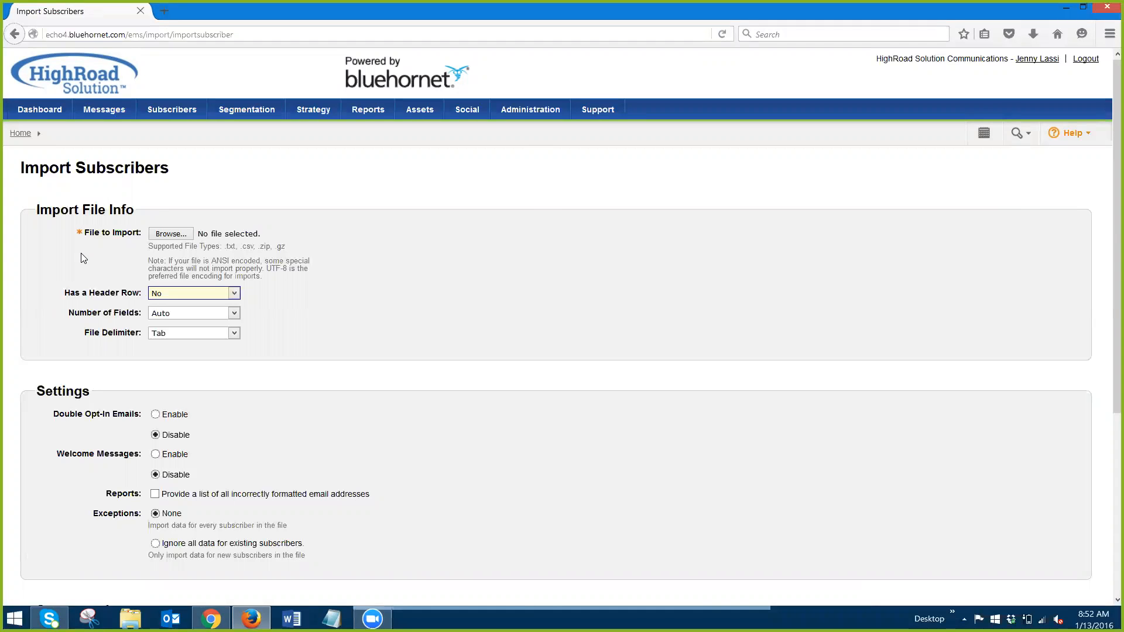
Select test.csv from the Desktop as the file to import.
{"action": "left_click", "coordinate": [169, 235]}
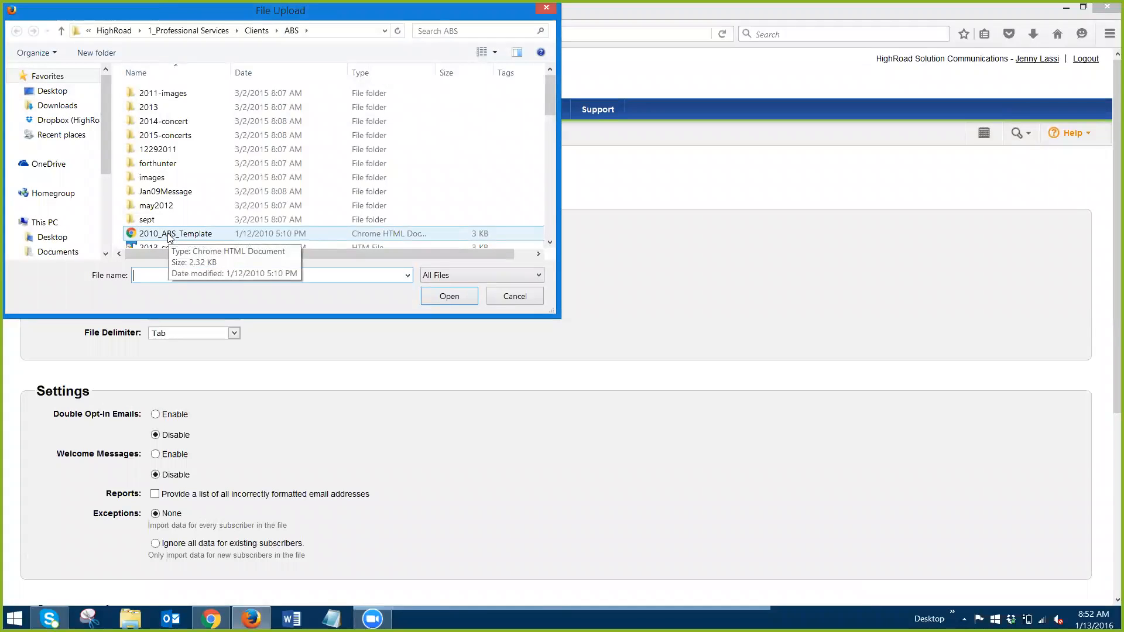
{"action": "left_click", "coordinate": [51, 91]}
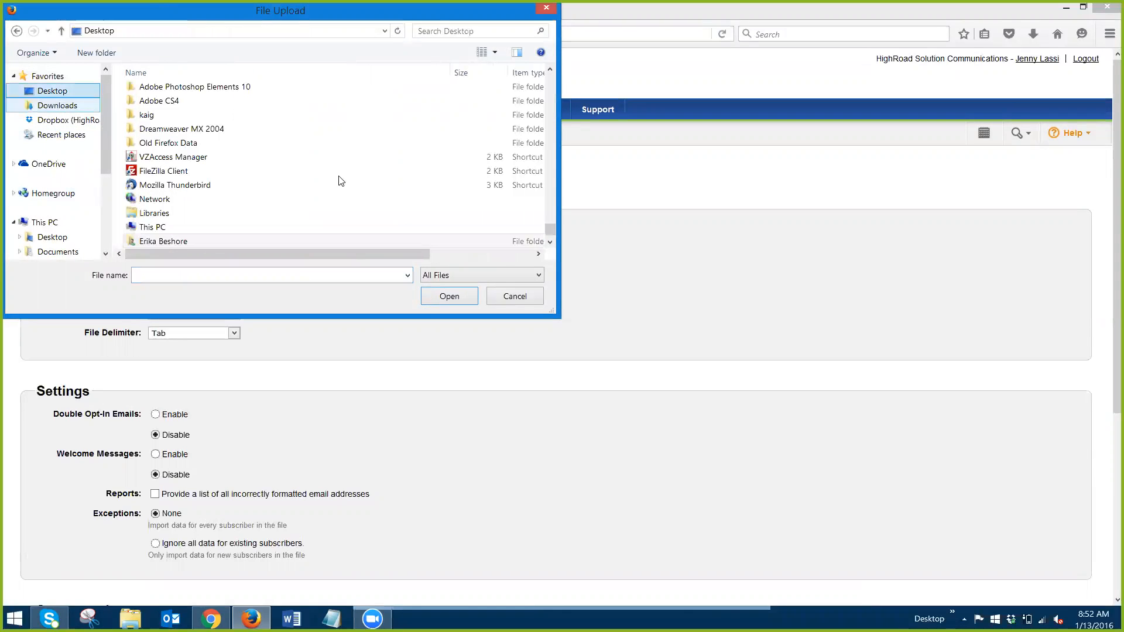
{"action": "scroll", "coordinate": [551, 116], "scroll_direction": "up", "scroll_amount": 10}
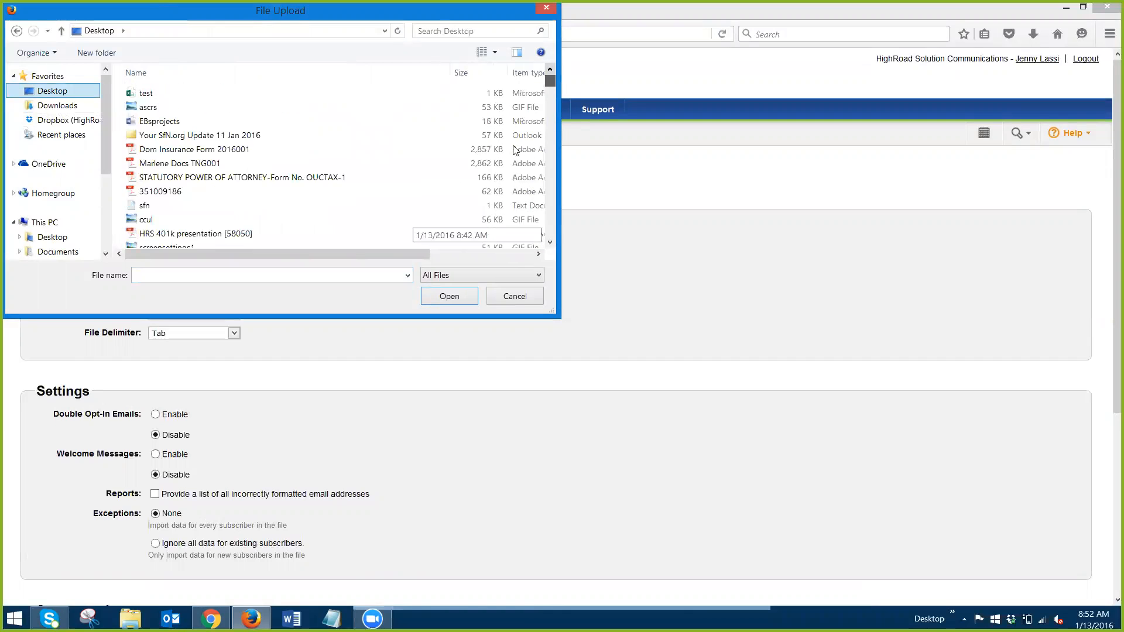
{"action": "left_click", "coordinate": [234, 93]}
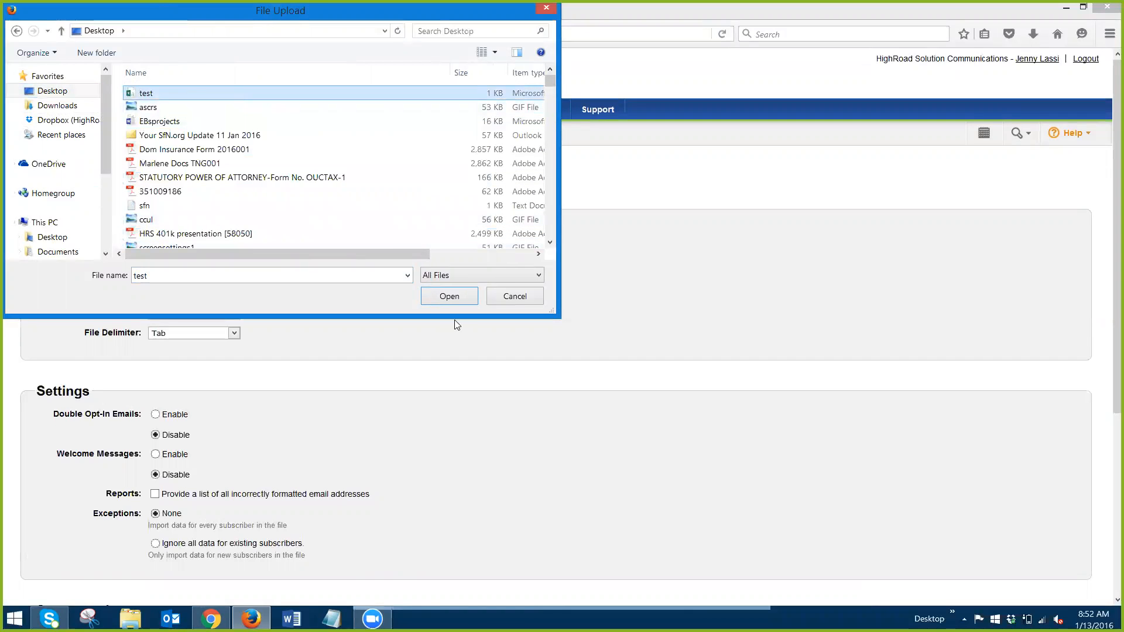
{"action": "left_click", "coordinate": [457, 299]}
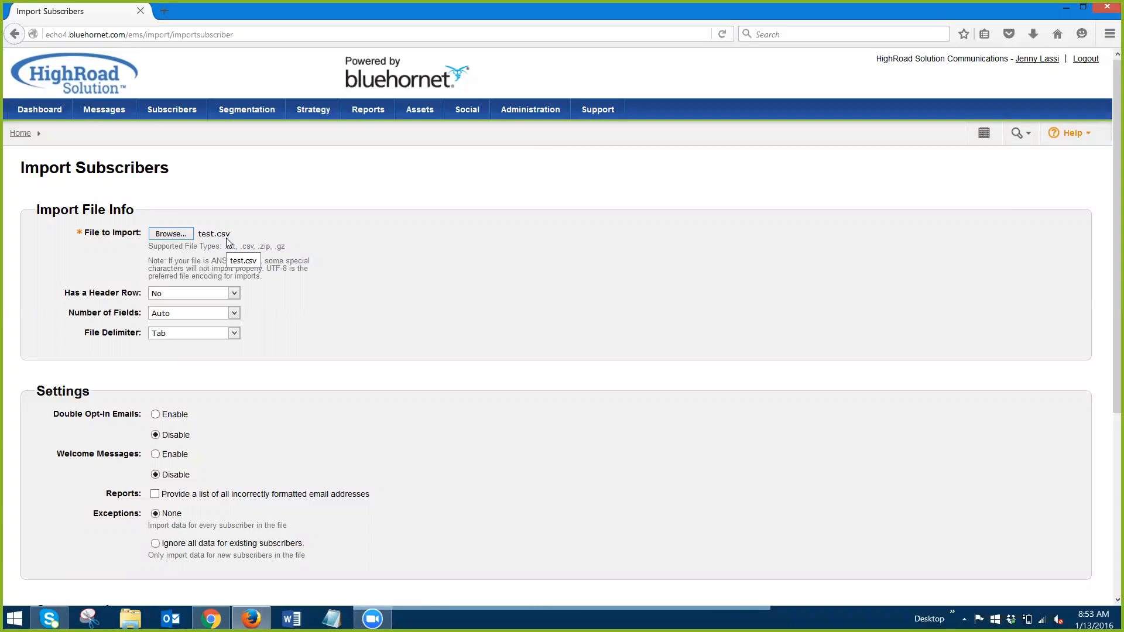
Set the import file to have a header row and a comma delimiter, and enable the report of incorrectly formatted email addresses.
{"action": "left_click", "coordinate": [234, 294]}
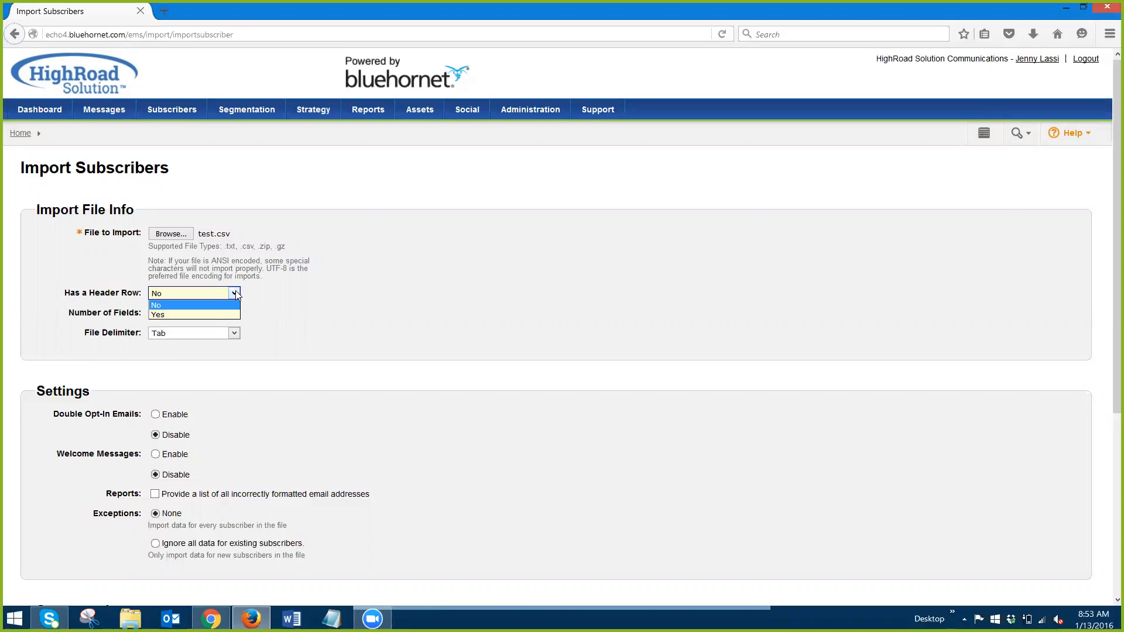
{"action": "left_click", "coordinate": [194, 315]}
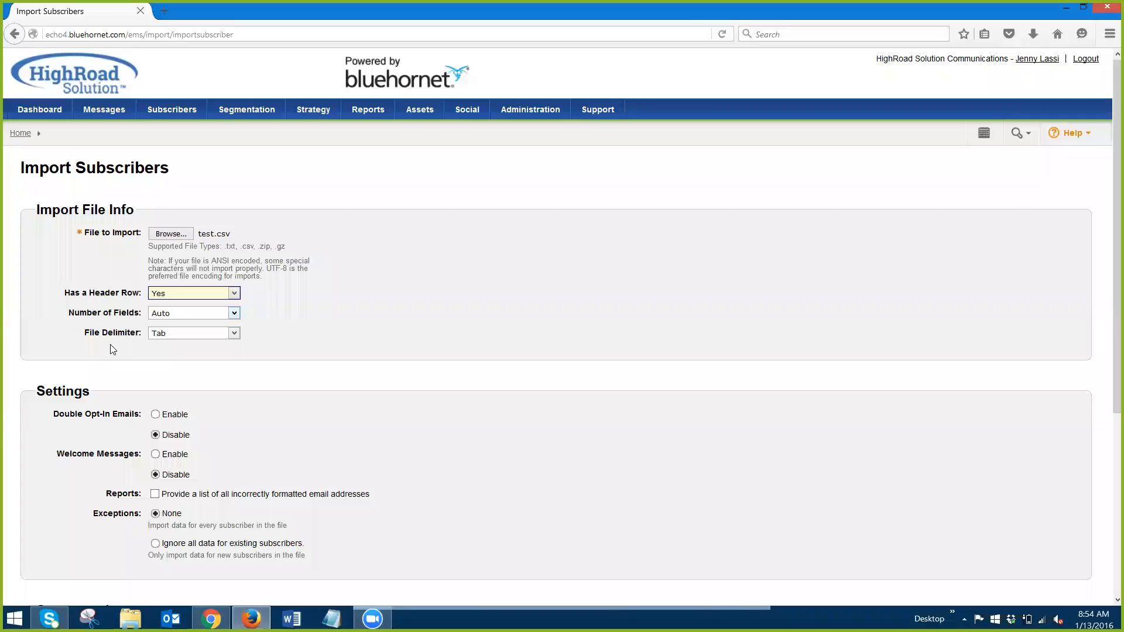
{"action": "left_click", "coordinate": [182, 333]}
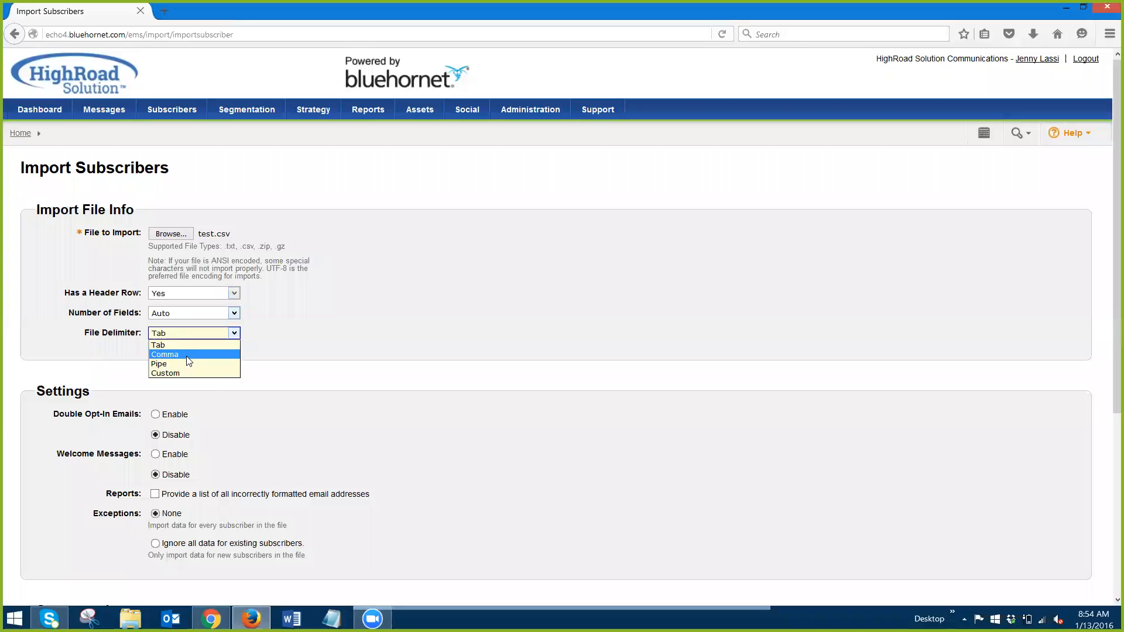
{"action": "left_click", "coordinate": [188, 354]}
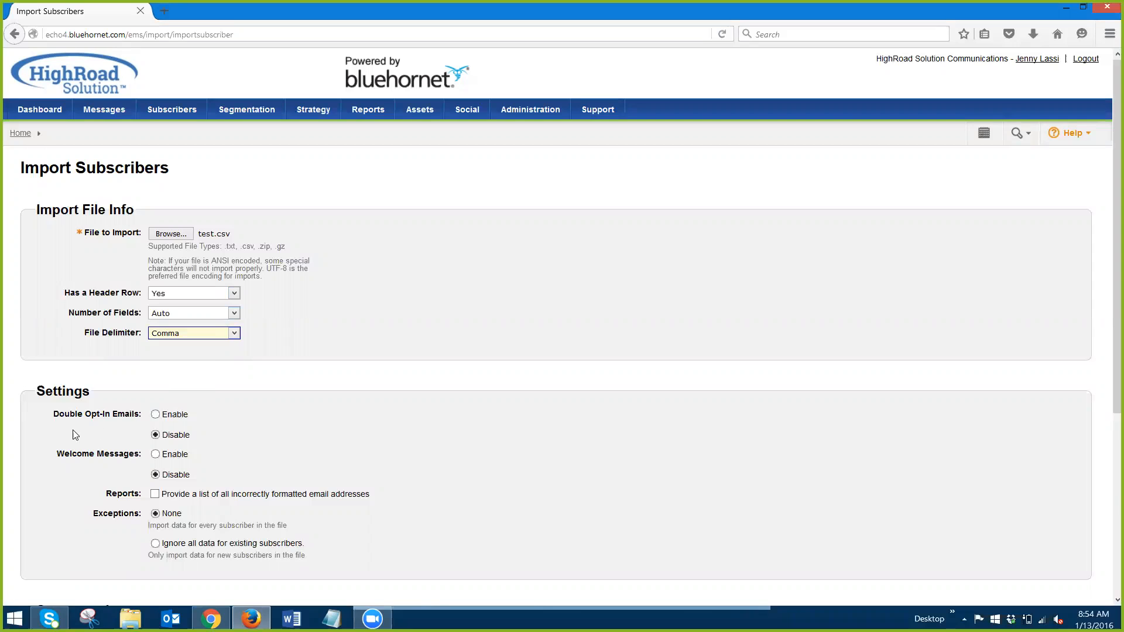
{"action": "scroll", "coordinate": [54, 456], "scroll_direction": "down", "scroll_amount": 3}
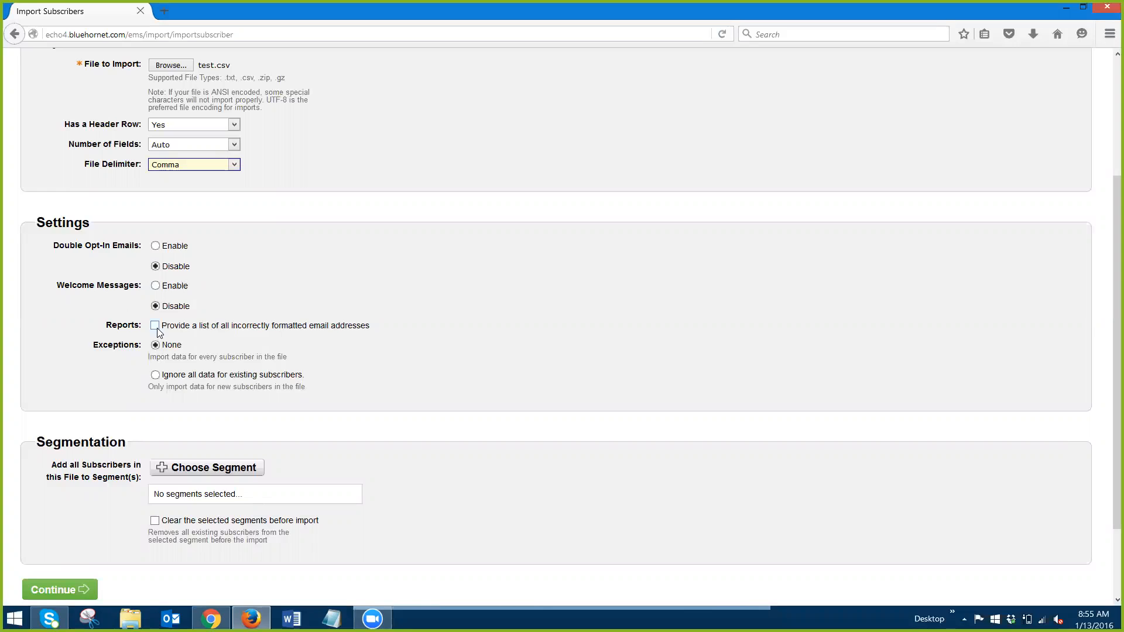
{"action": "left_click", "coordinate": [305, 345]}
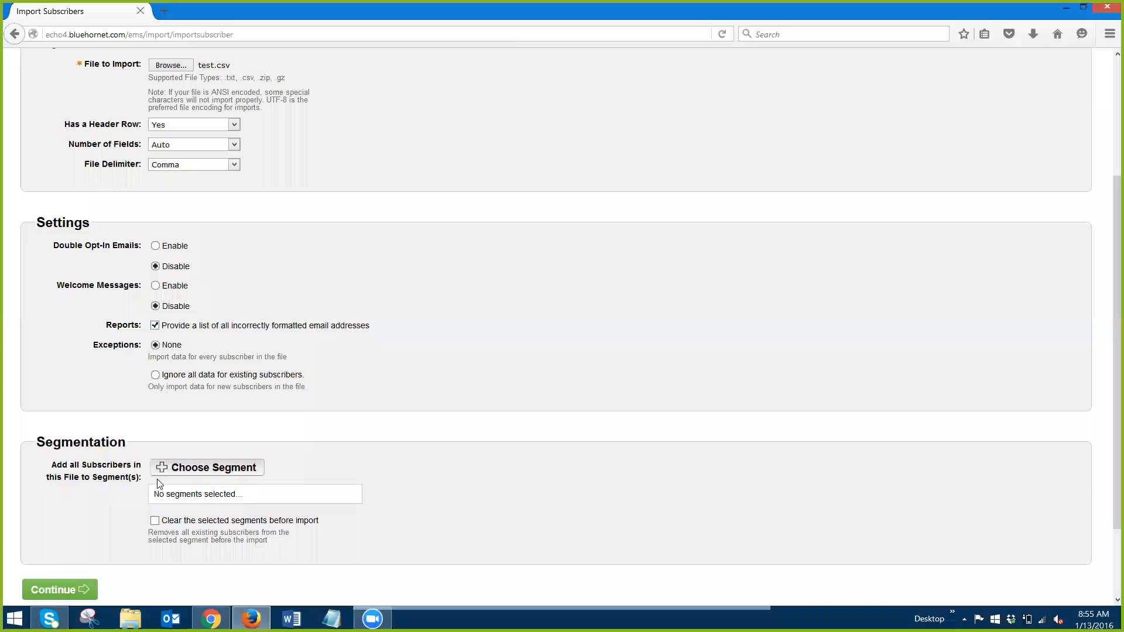
Create a live static segment named "One Stop Demo Segment" in the HRS category for the imported subscribers.
{"action": "left_click", "coordinate": [207, 468]}
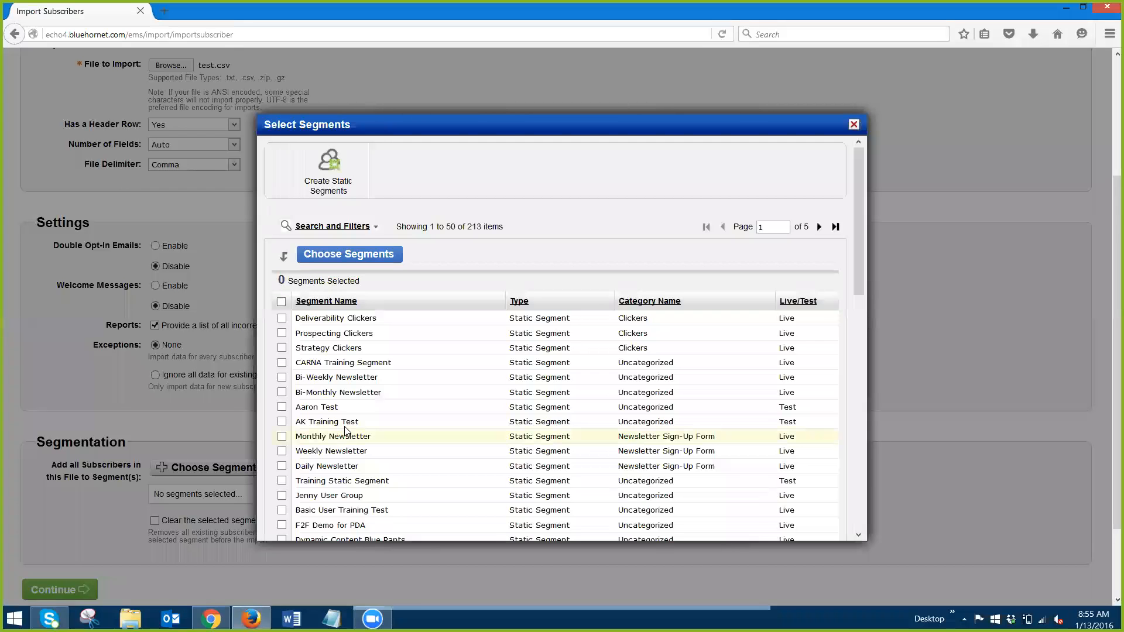
{"action": "left_click", "coordinate": [325, 197]}
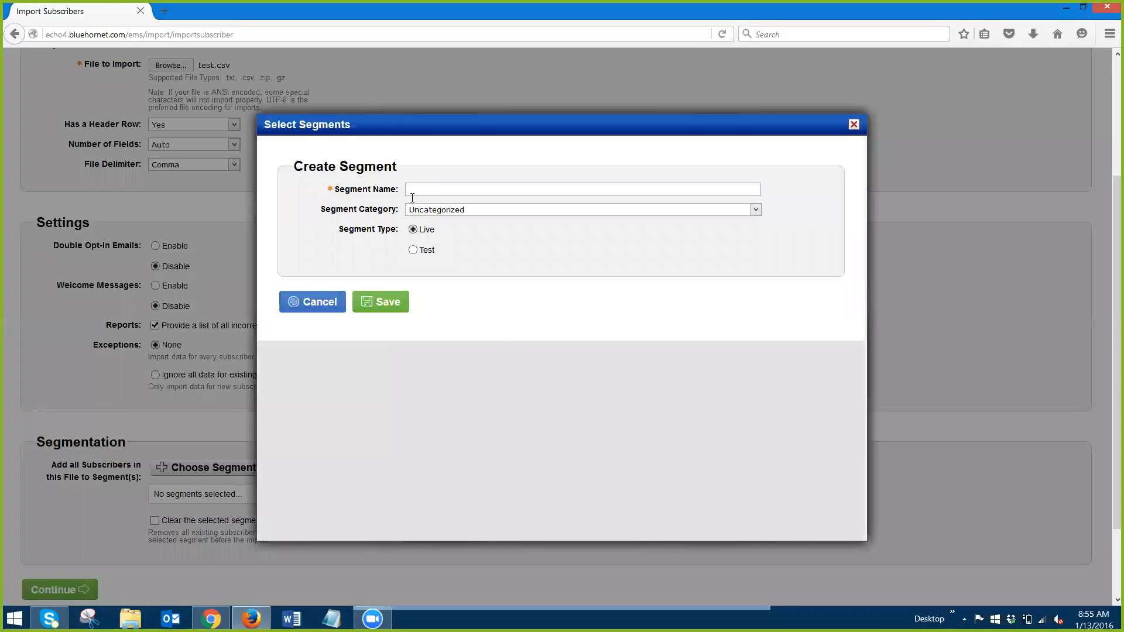
{"action": "type", "text": "One Stop Demo Segment"}
{"action": "left_click", "coordinate": [431, 210]}
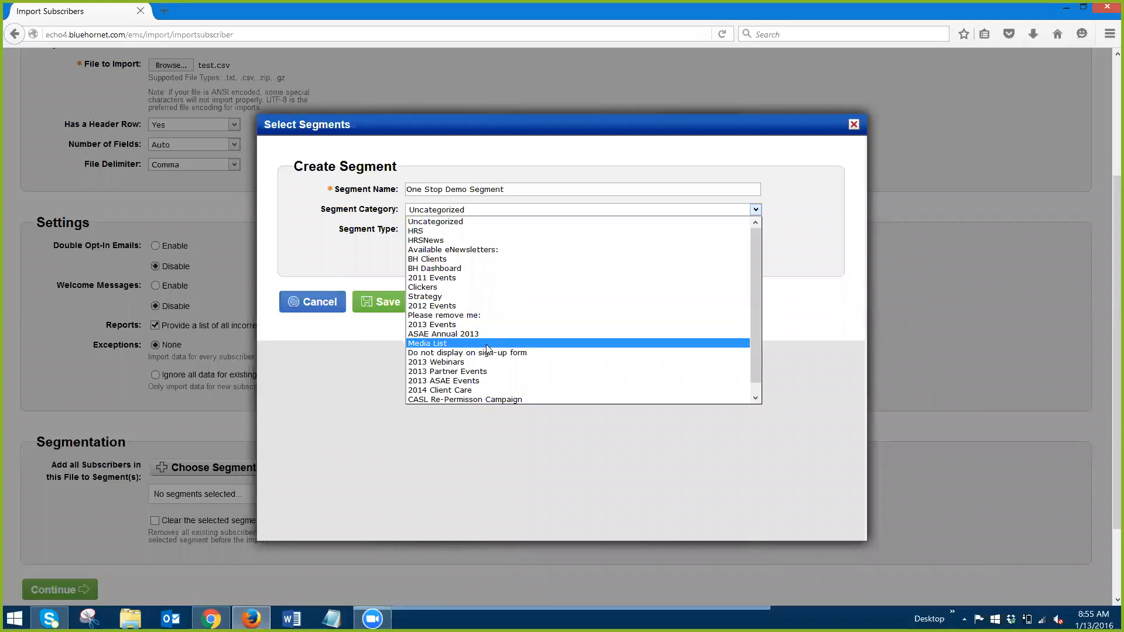
{"action": "left_click", "coordinate": [445, 234]}
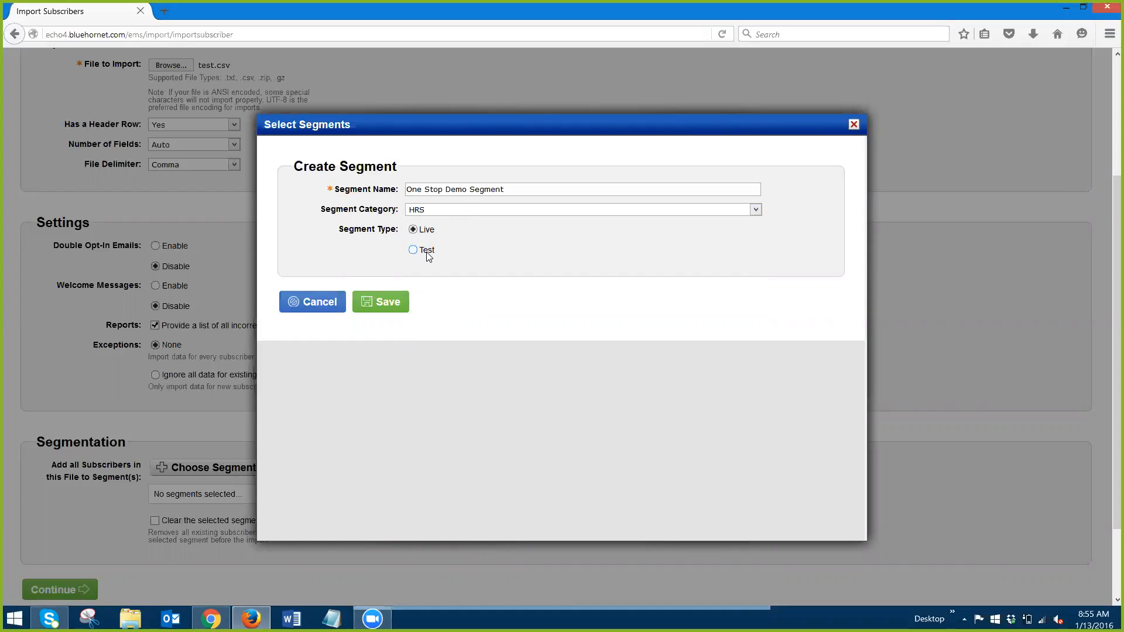
{"action": "left_click", "coordinate": [400, 301]}
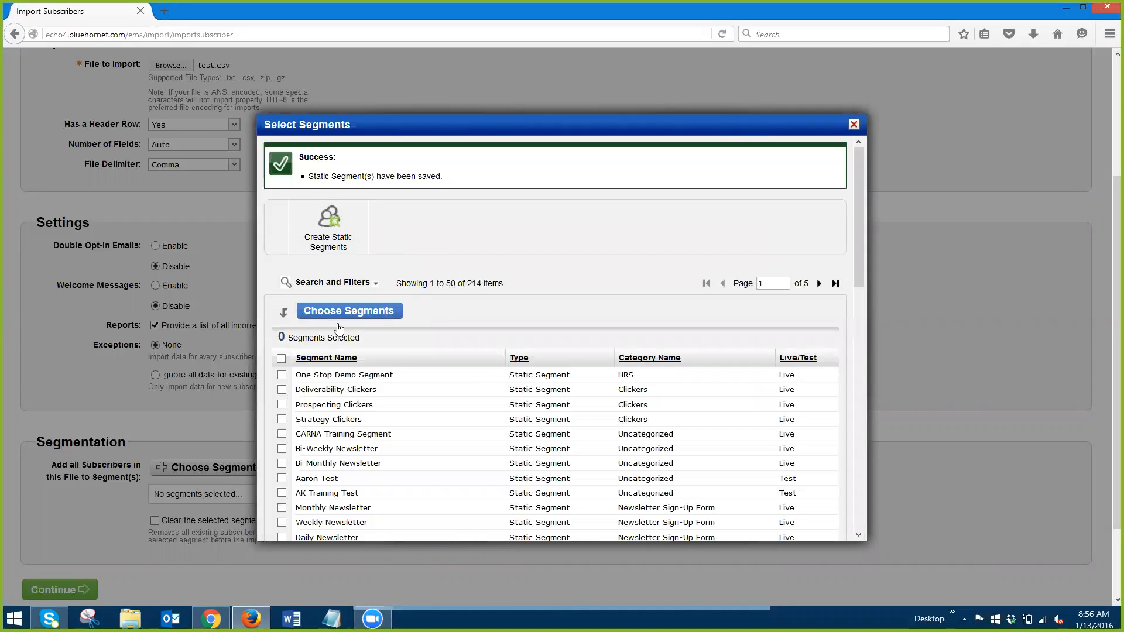
Search the segments for "%one%" and assign One Stop Demo Segment to the import.
{"action": "scroll", "coordinate": [360, 451], "scroll_direction": "down", "scroll_amount": 3}
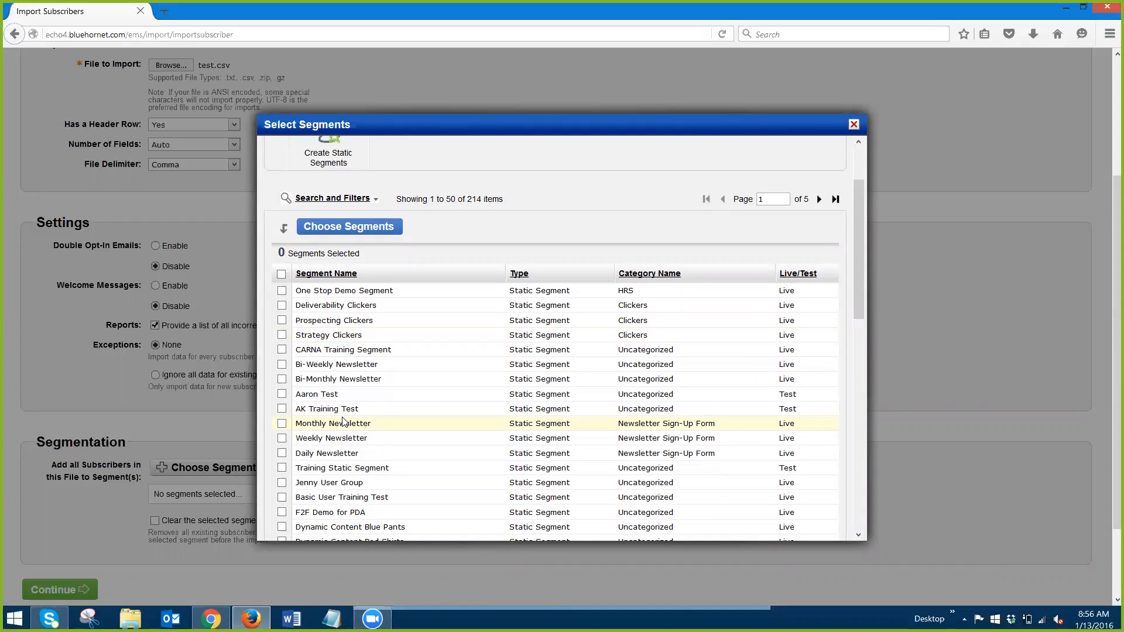
{"action": "left_click", "coordinate": [334, 199]}
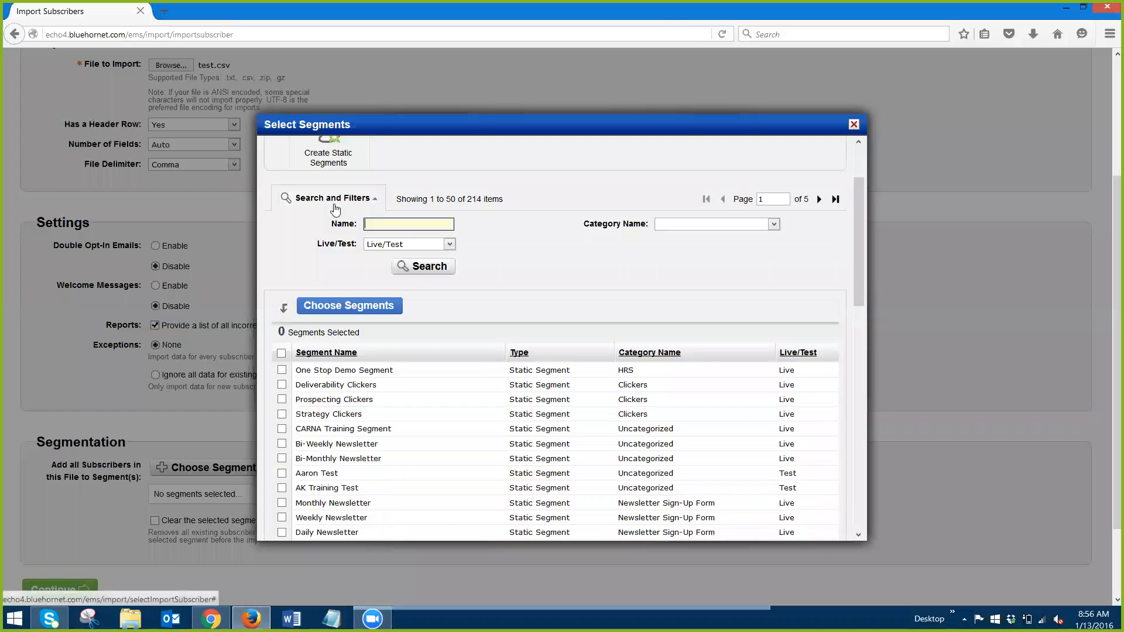
{"action": "type", "text": "%one%"}
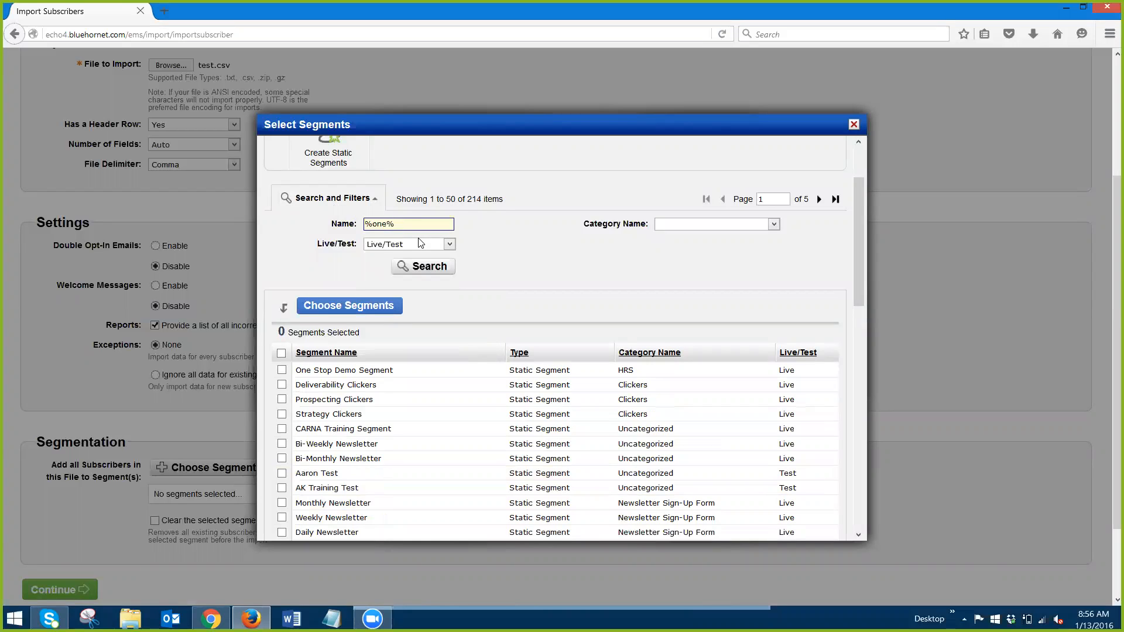
{"action": "left_click", "coordinate": [419, 265]}
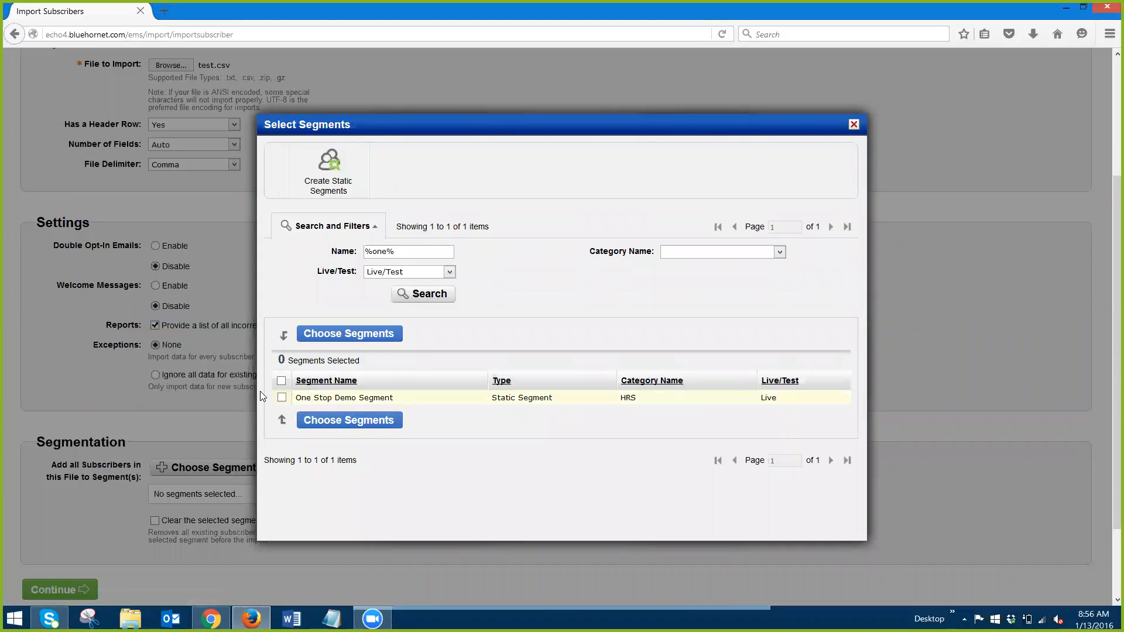
{"action": "left_click", "coordinate": [282, 398]}
{"action": "left_click", "coordinate": [316, 426]}
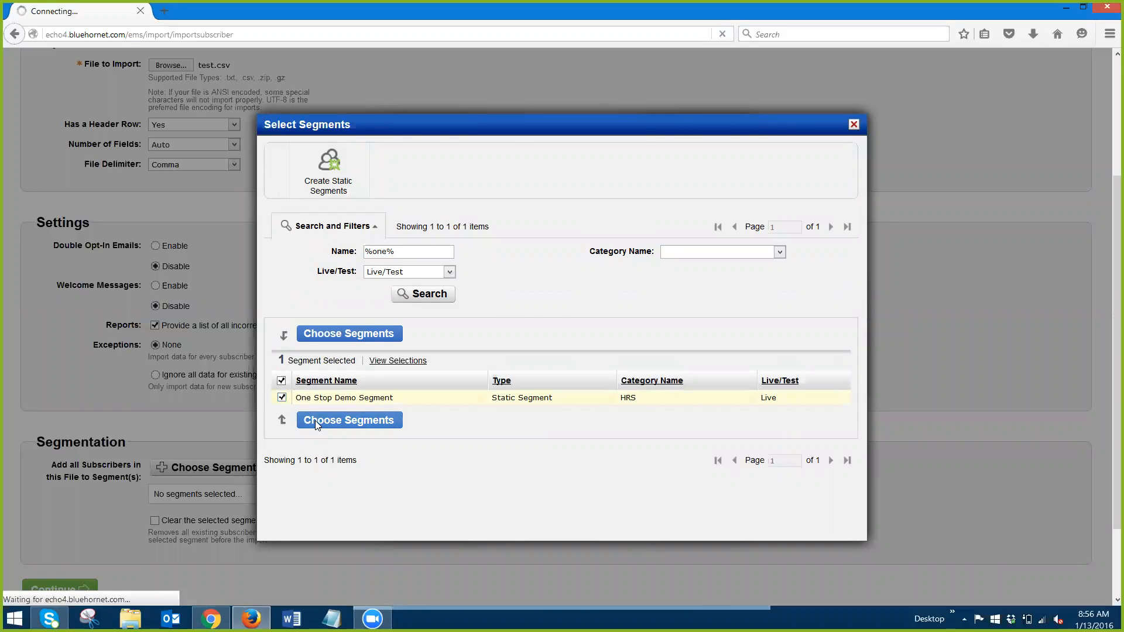
Continue to the field mapping and map the first column to First Name and the second to Last Name.
{"action": "scroll", "coordinate": [315, 422], "scroll_direction": "down", "scroll_amount": 3}
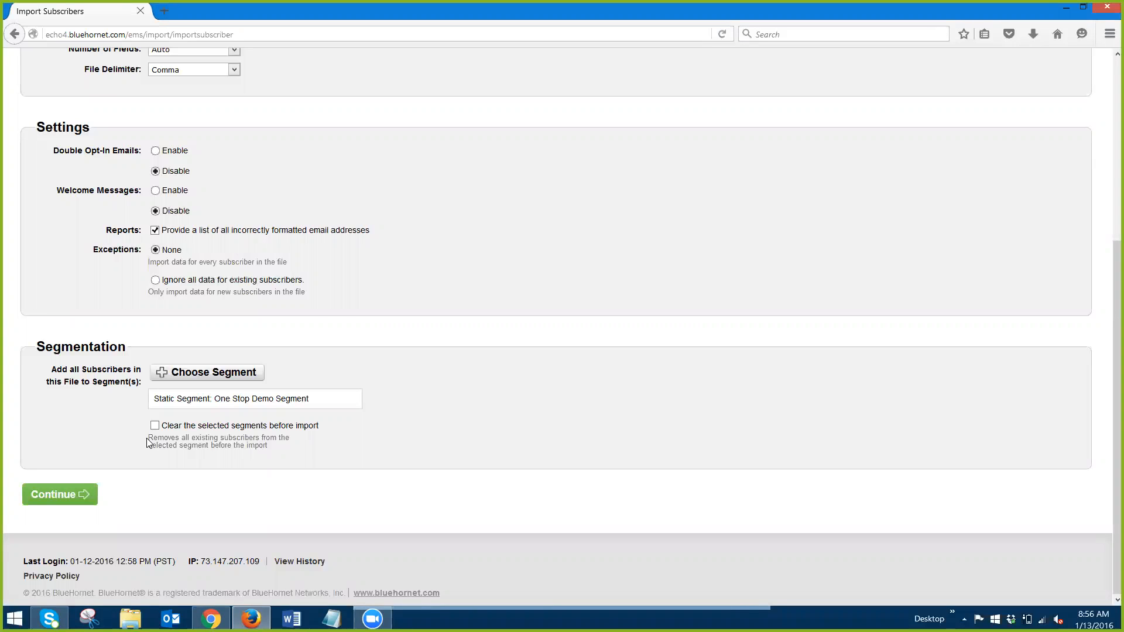
{"action": "left_click", "coordinate": [65, 498]}
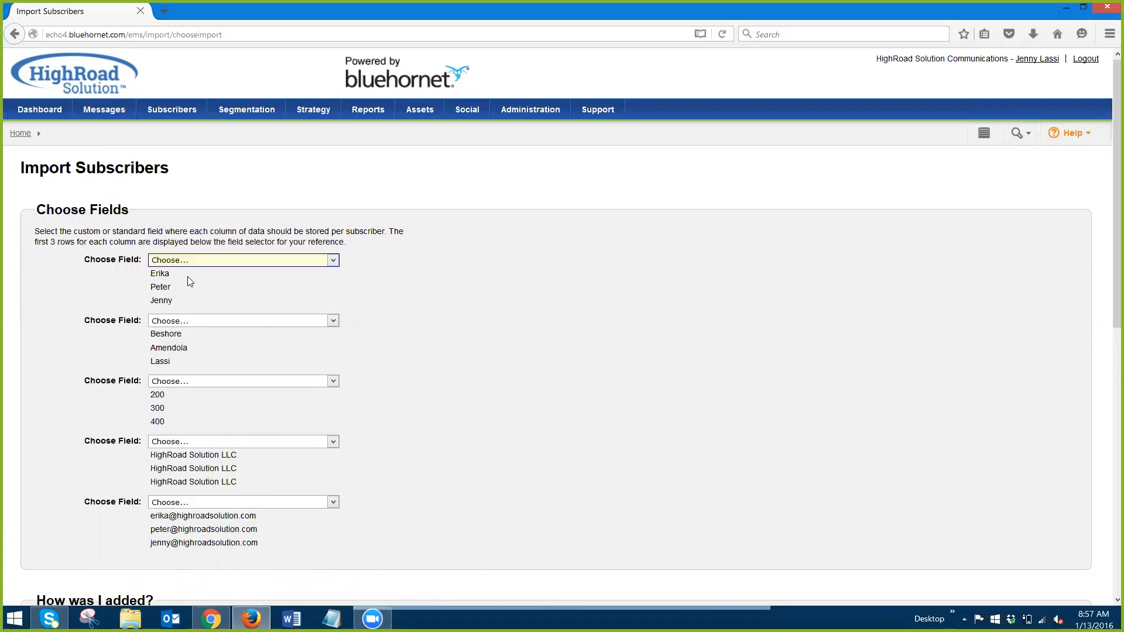
{"action": "left_click", "coordinate": [189, 261]}
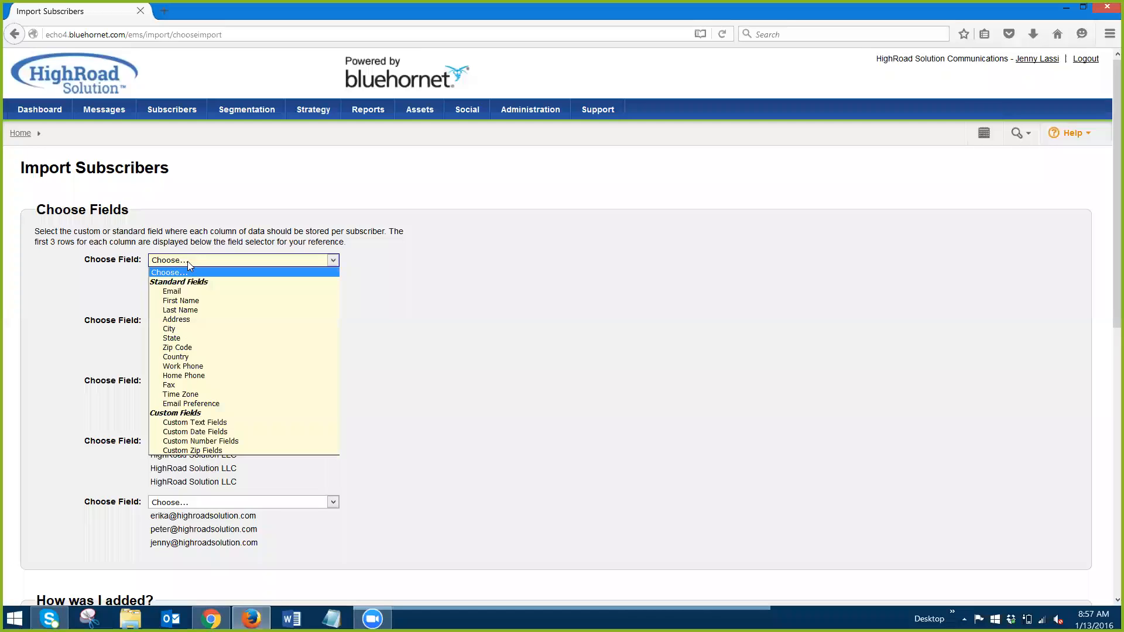
{"action": "left_click", "coordinate": [189, 300]}
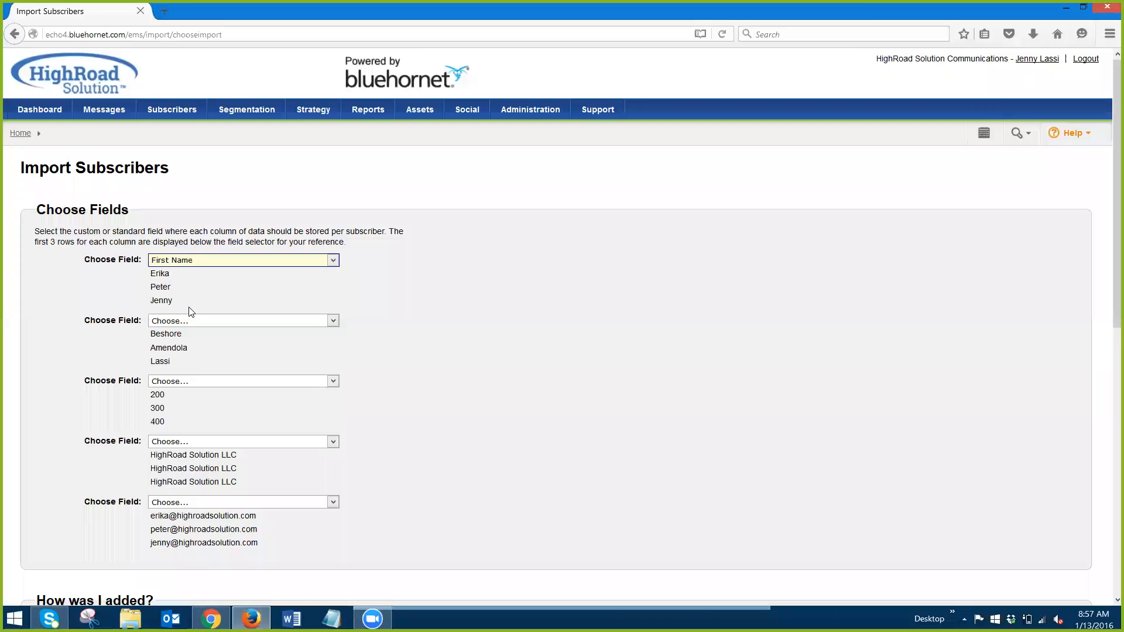
{"action": "left_click", "coordinate": [187, 327]}
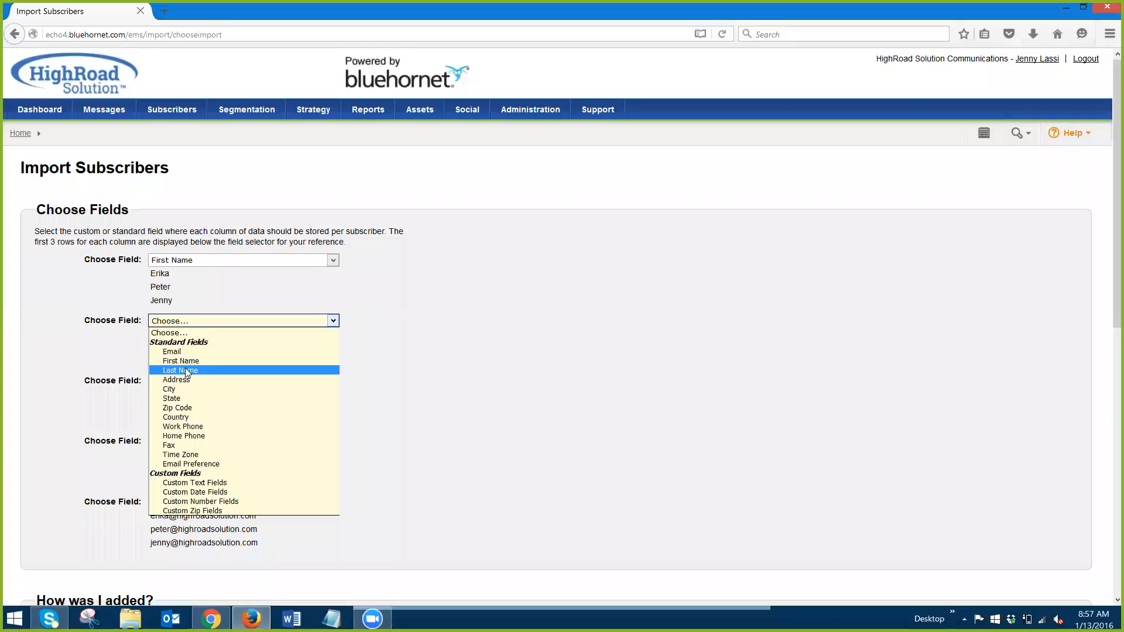
{"action": "left_click", "coordinate": [186, 370]}
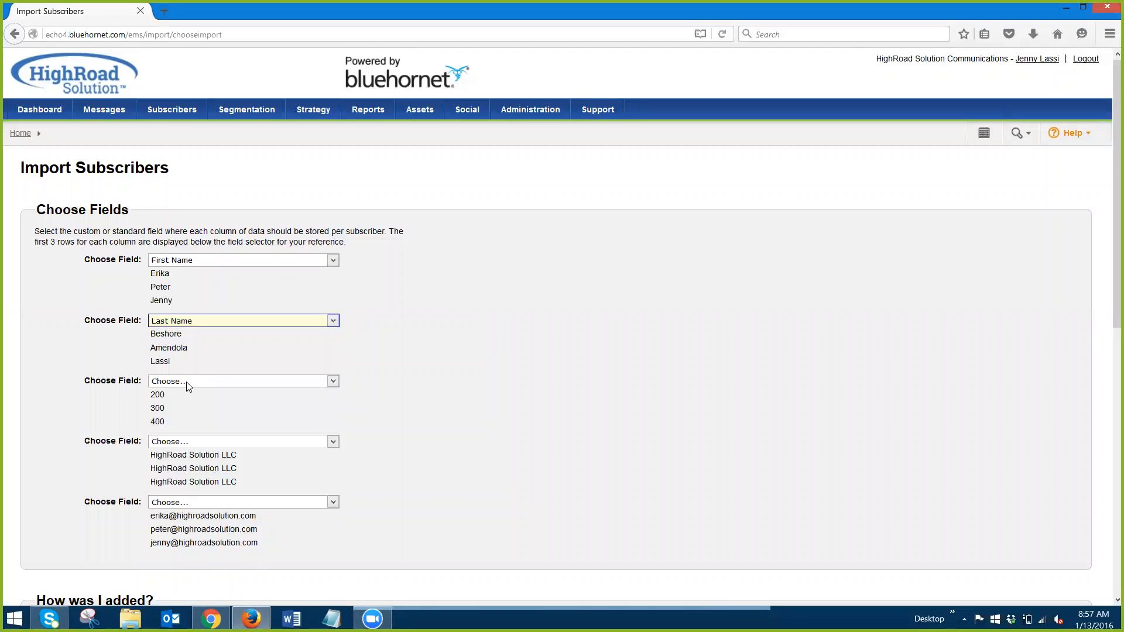
Map the third column, holding the 200, 300 and 400 values, to the custom text field Member ID.
{"action": "left_click", "coordinate": [187, 383]}
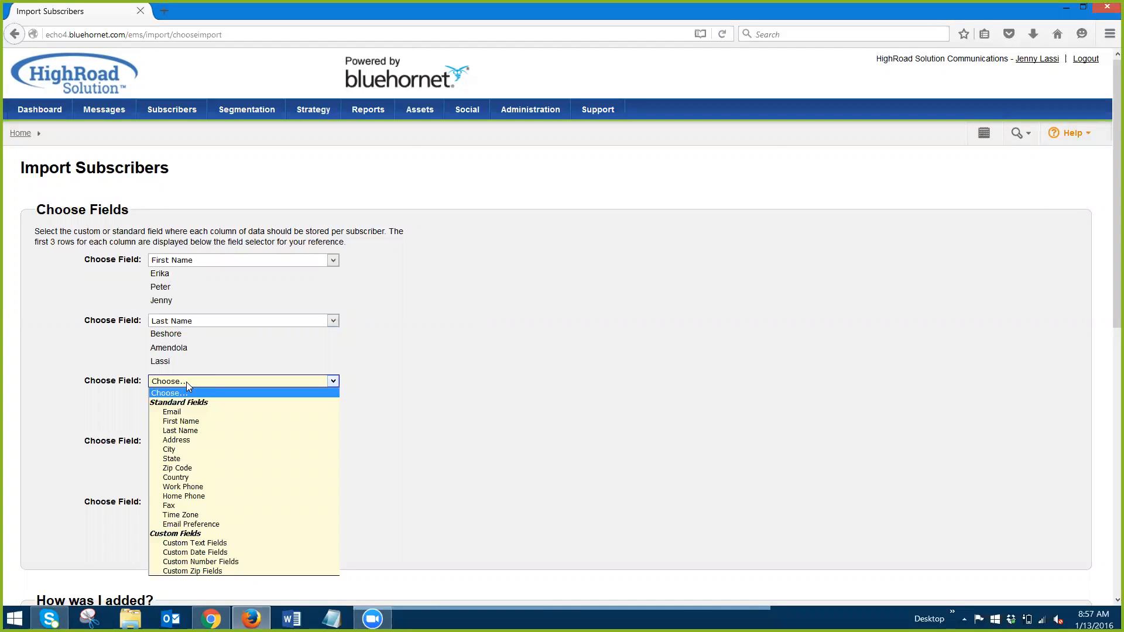
{"action": "left_click", "coordinate": [188, 544]}
{"action": "left_click", "coordinate": [452, 382]}
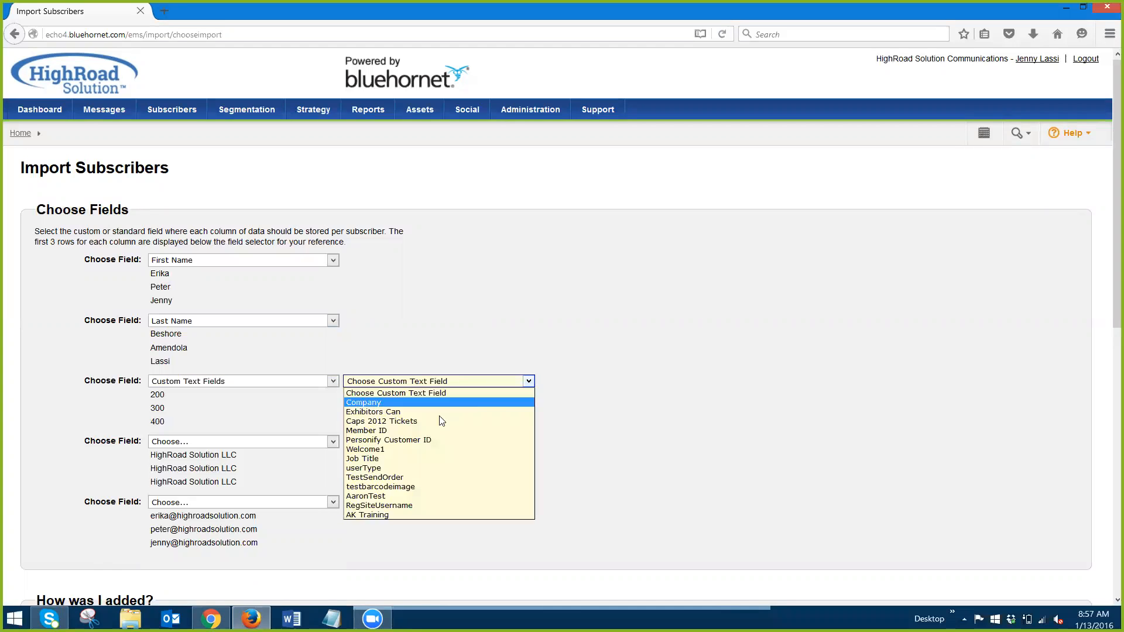
{"action": "left_click", "coordinate": [413, 430]}
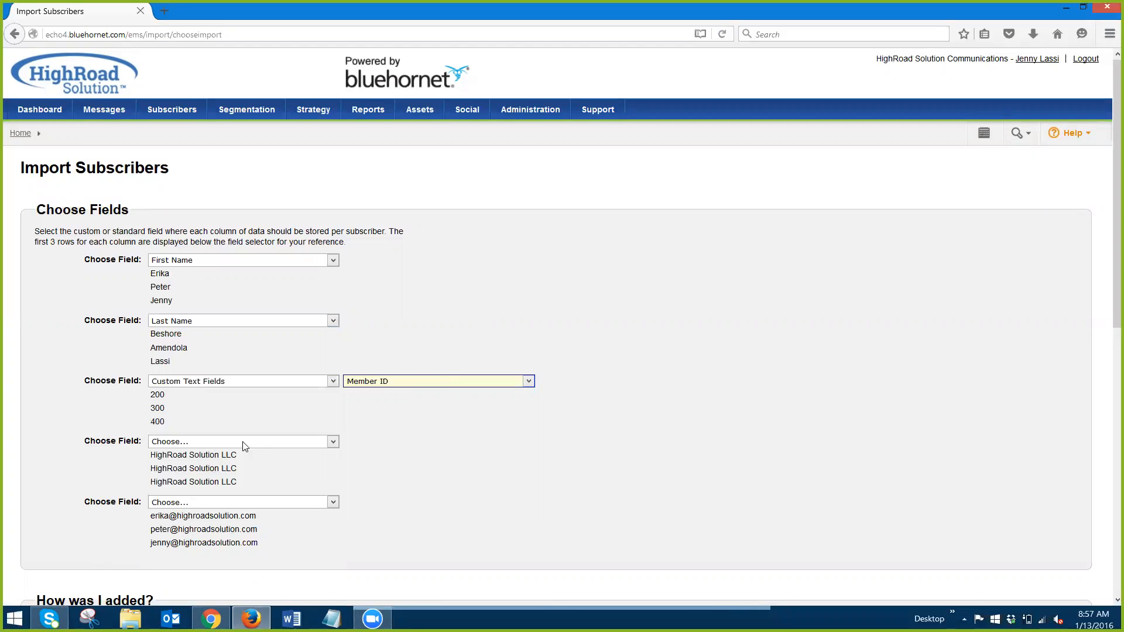
Map the HighRoad Solution LLC column to the custom text field Company and the e-mail address column to Email.
{"action": "left_click", "coordinate": [263, 447]}
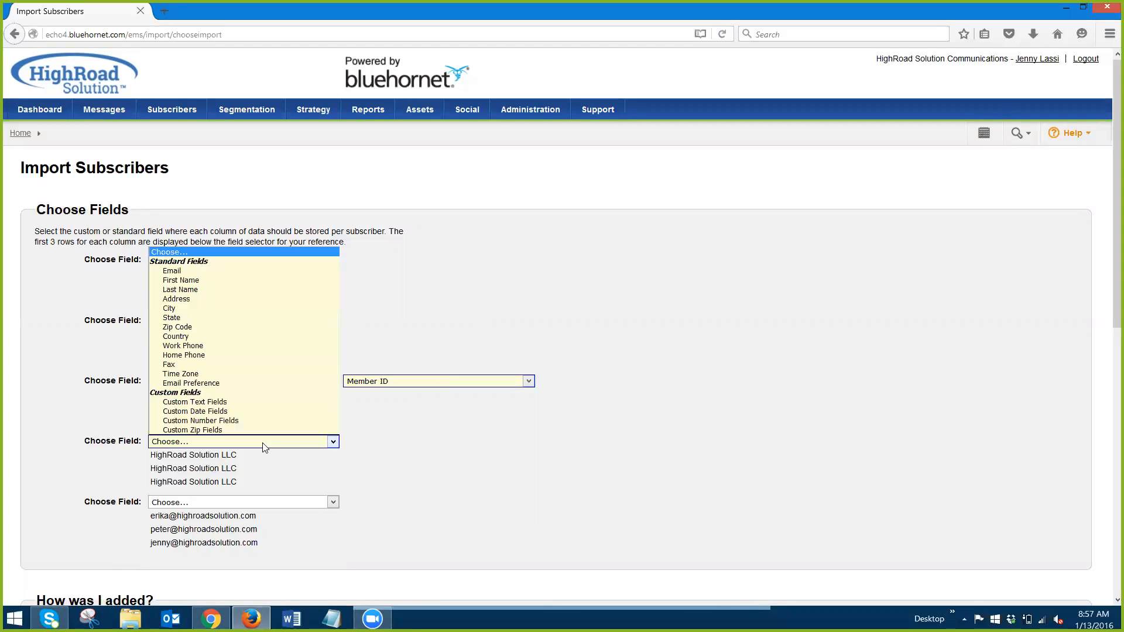
{"action": "left_click", "coordinate": [228, 404]}
{"action": "left_click", "coordinate": [412, 443]}
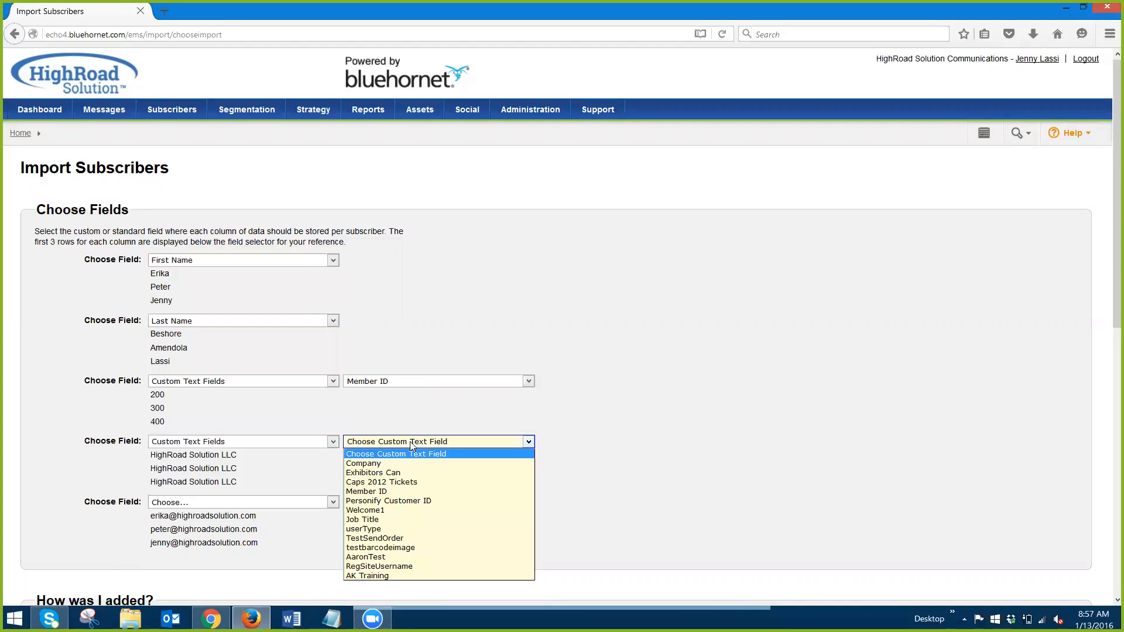
{"action": "left_click", "coordinate": [395, 464]}
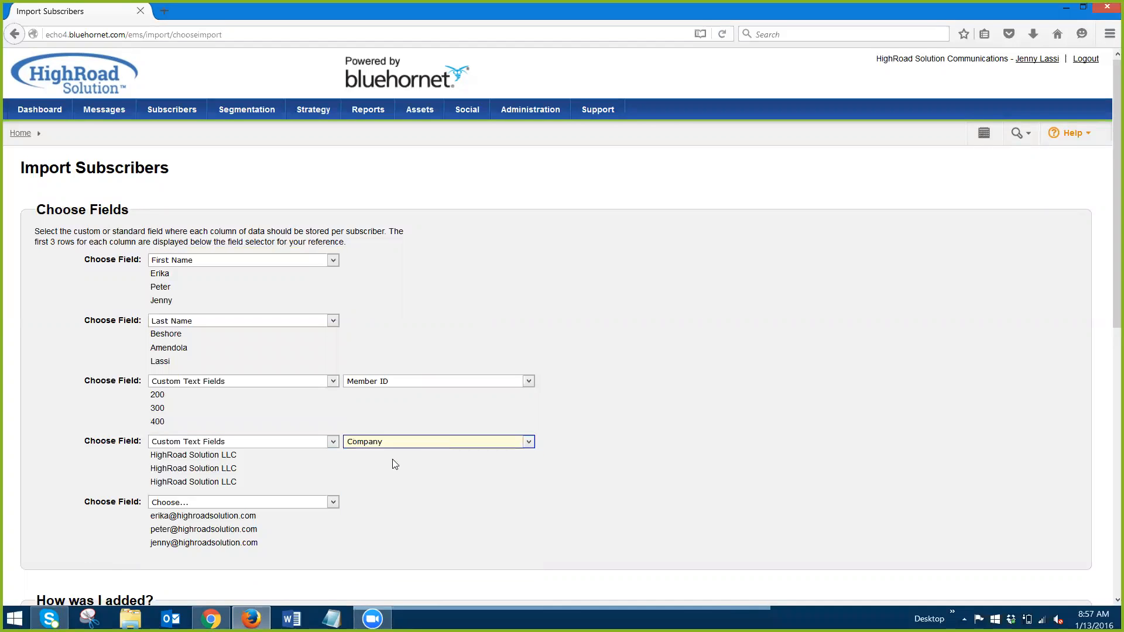
{"action": "left_click", "coordinate": [182, 502]}
{"action": "left_click", "coordinate": [189, 336]}
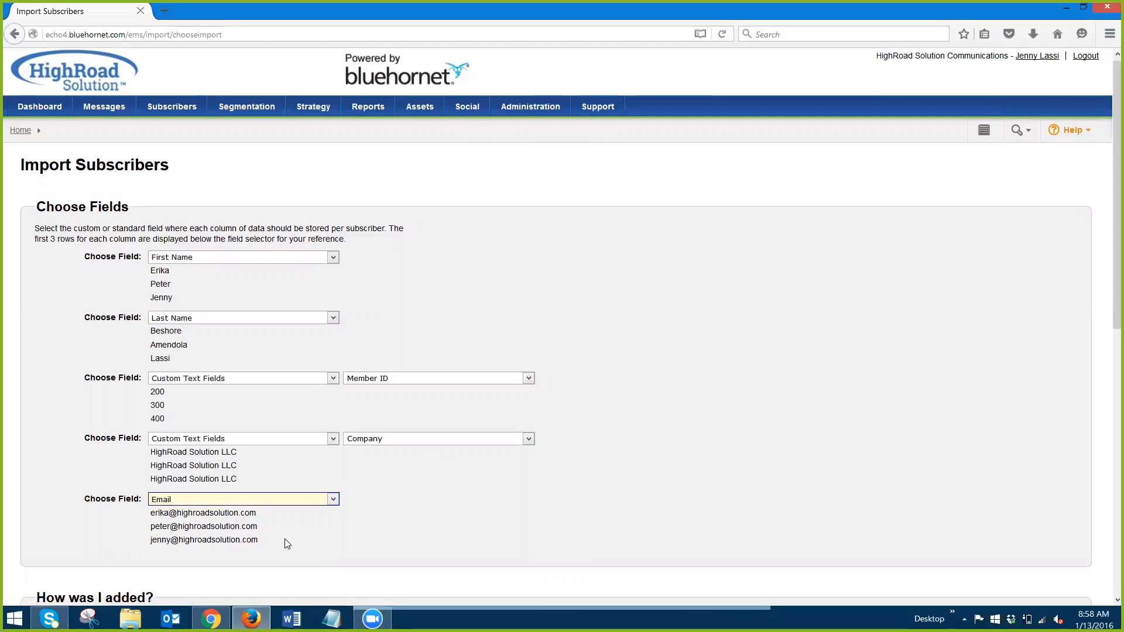
Describe the import for subscribers as "All eMail Addresses are current ABC Association Members".
{"action": "scroll", "coordinate": [284, 540], "scroll_direction": "down", "scroll_amount": 5}
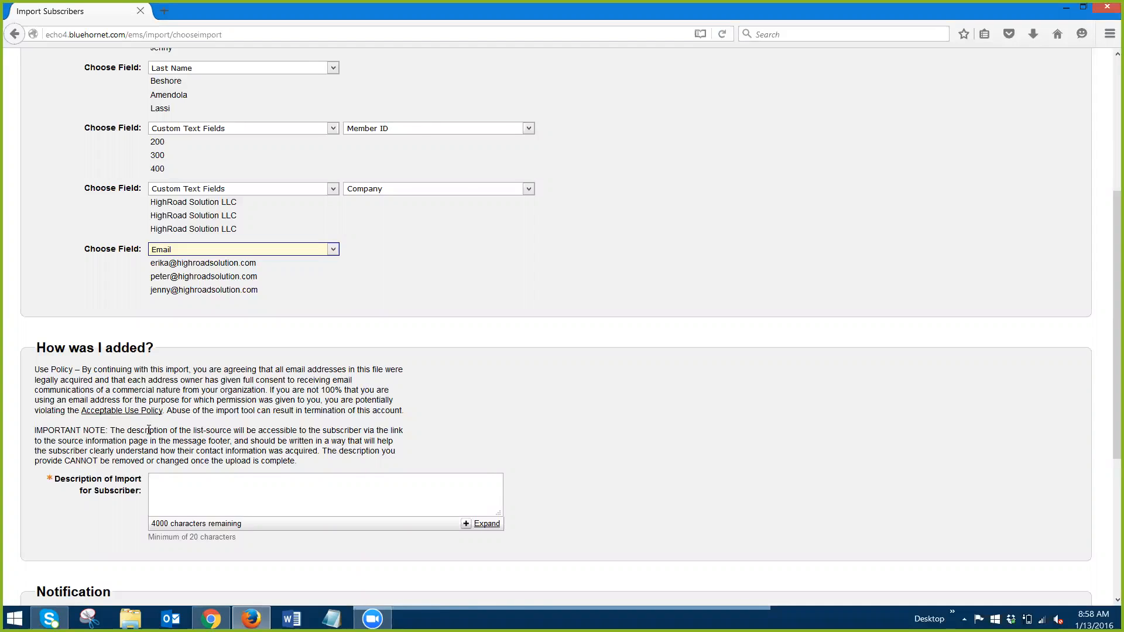
{"action": "left_click", "coordinate": [176, 493]}
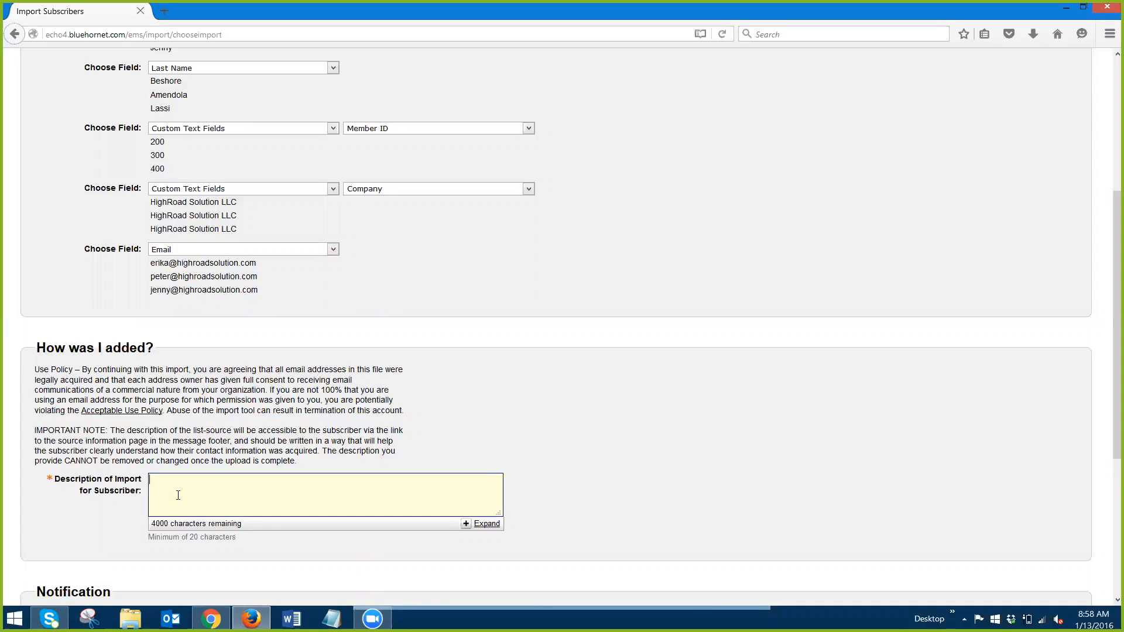
{"action": "type", "text": "All eMail Addresses are current "}
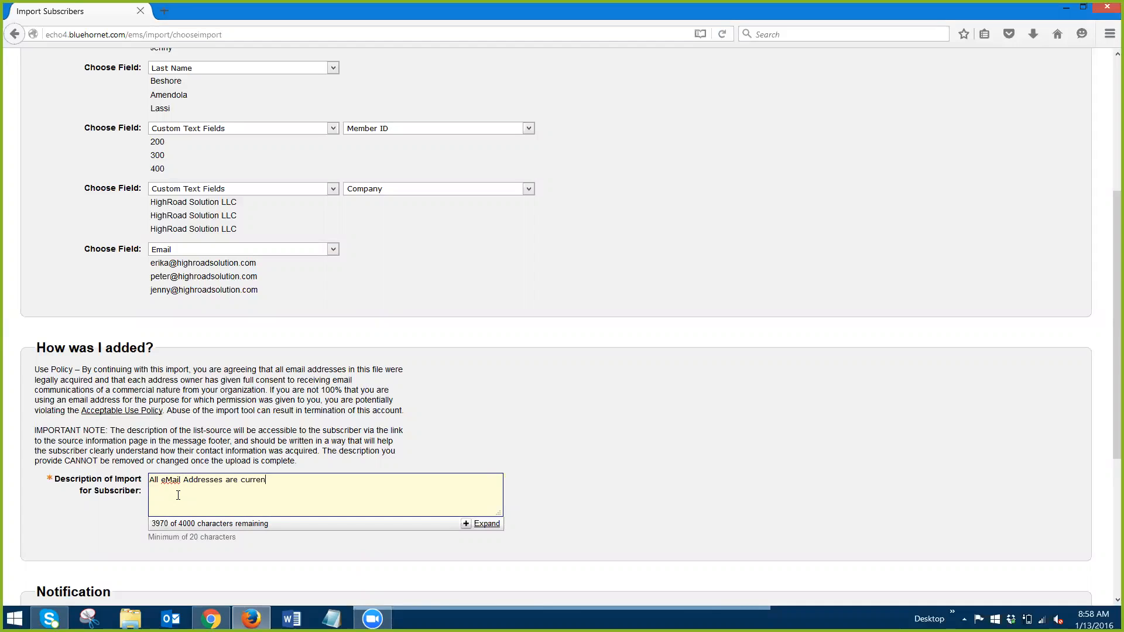
{"action": "type", "text": "ABC Association Members"}
Change the import completion notification to a colleague's e-mail address and start the import.
{"action": "scroll", "coordinate": [534, 455], "scroll_direction": "down", "scroll_amount": 5}
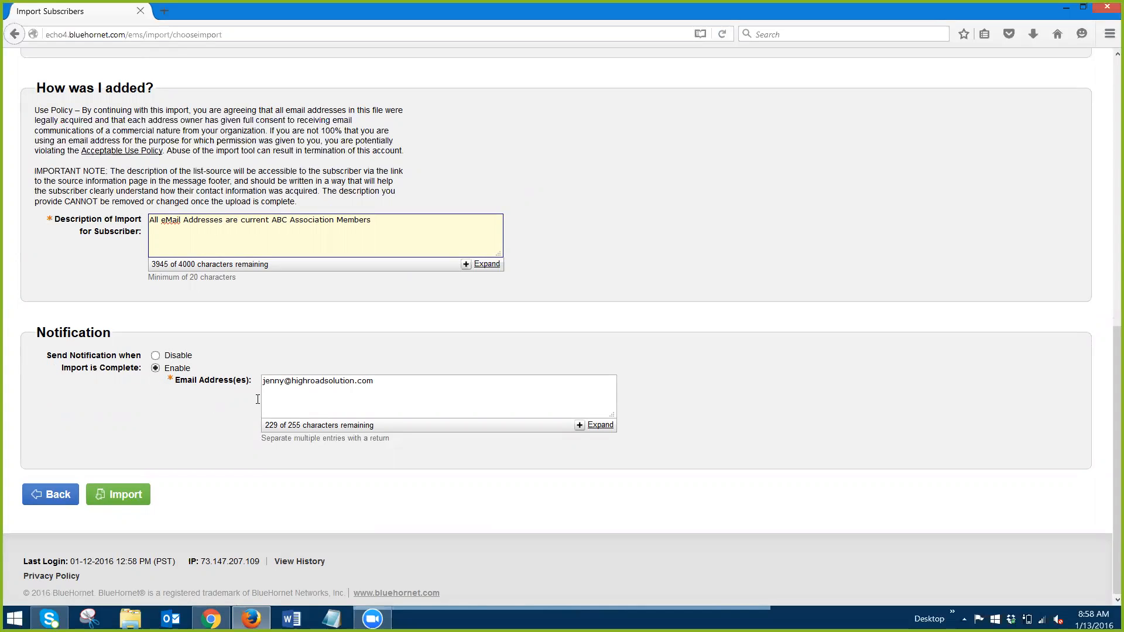
{"action": "double_click", "coordinate": [281, 385]}
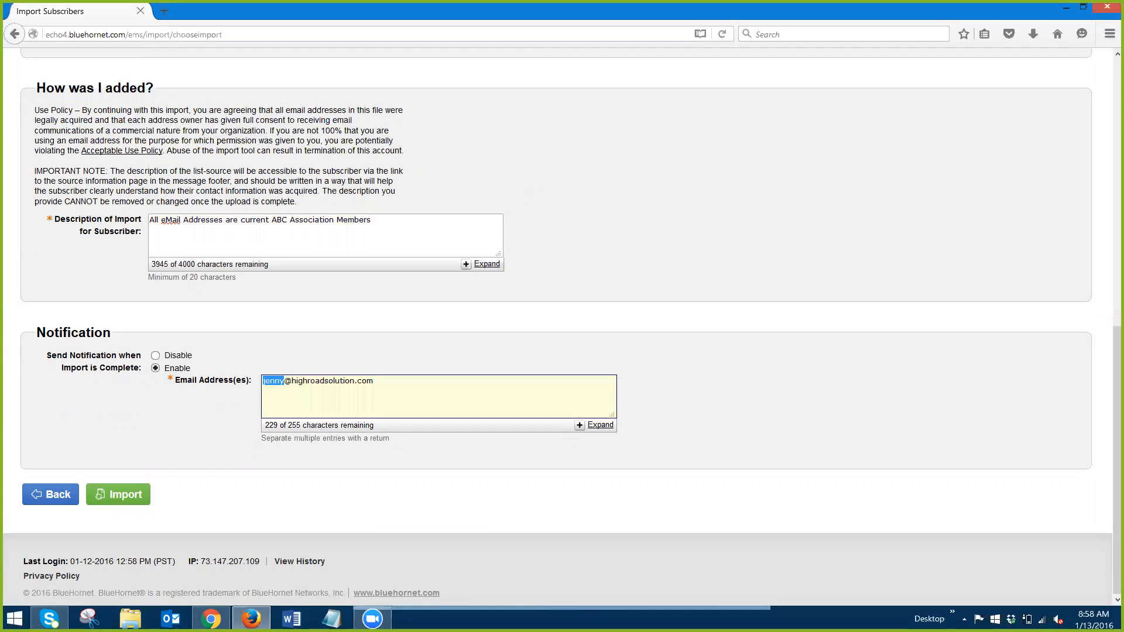
{"action": "type", "text": "erika"}
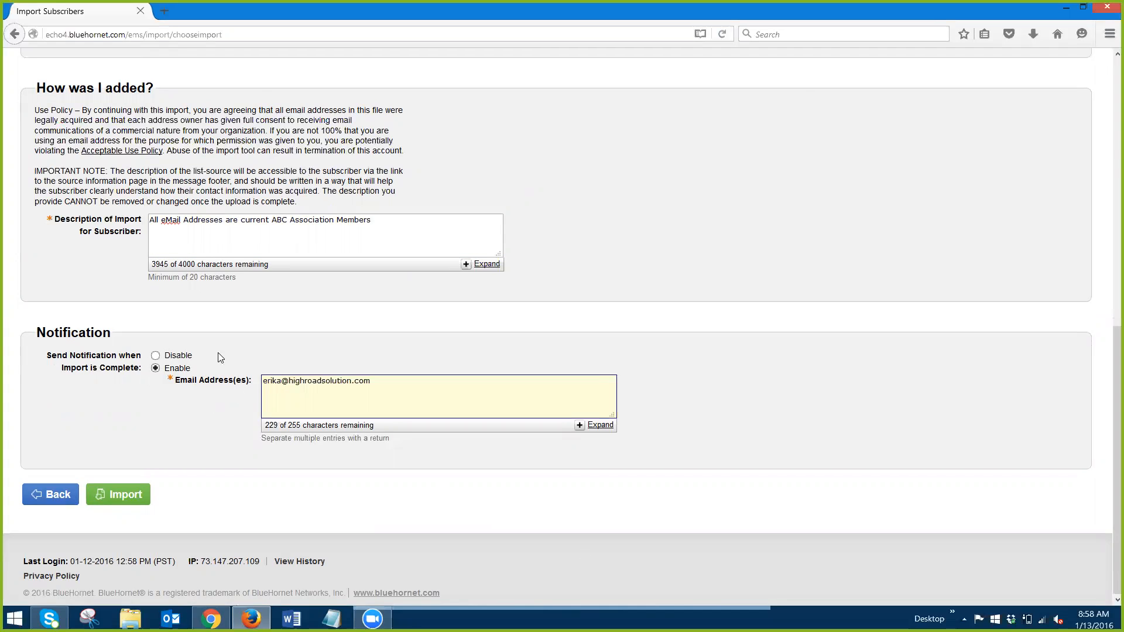
{"action": "left_click", "coordinate": [115, 502]}
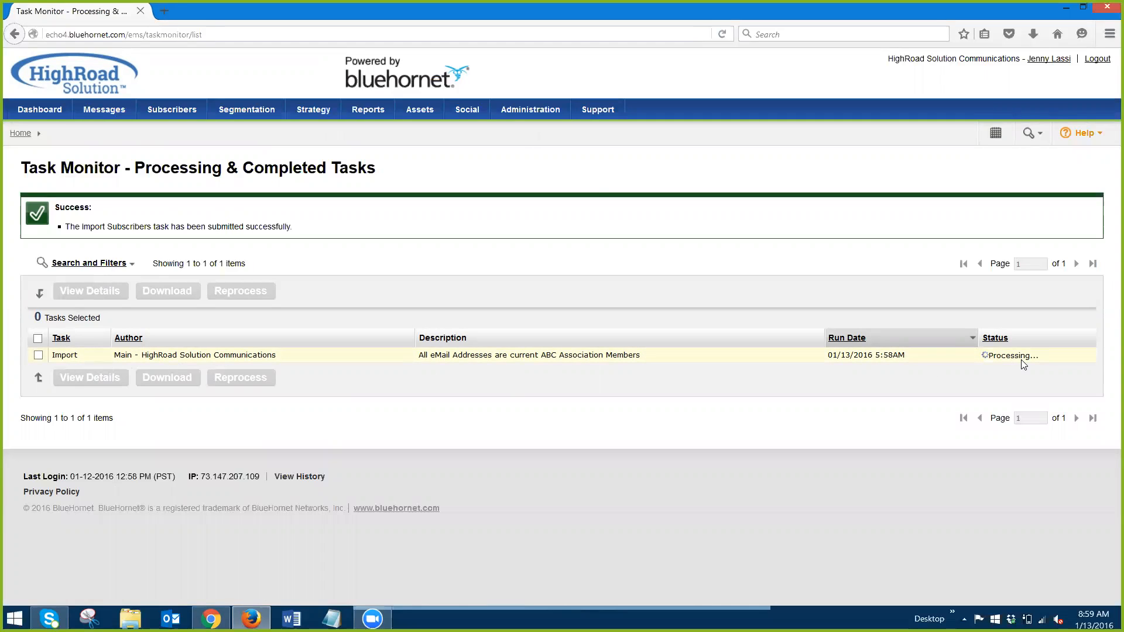
Reload the list of processing and completed tasks and view the details of the subscriber import task.
{"action": "mouse_move", "coordinate": [529, 117]}
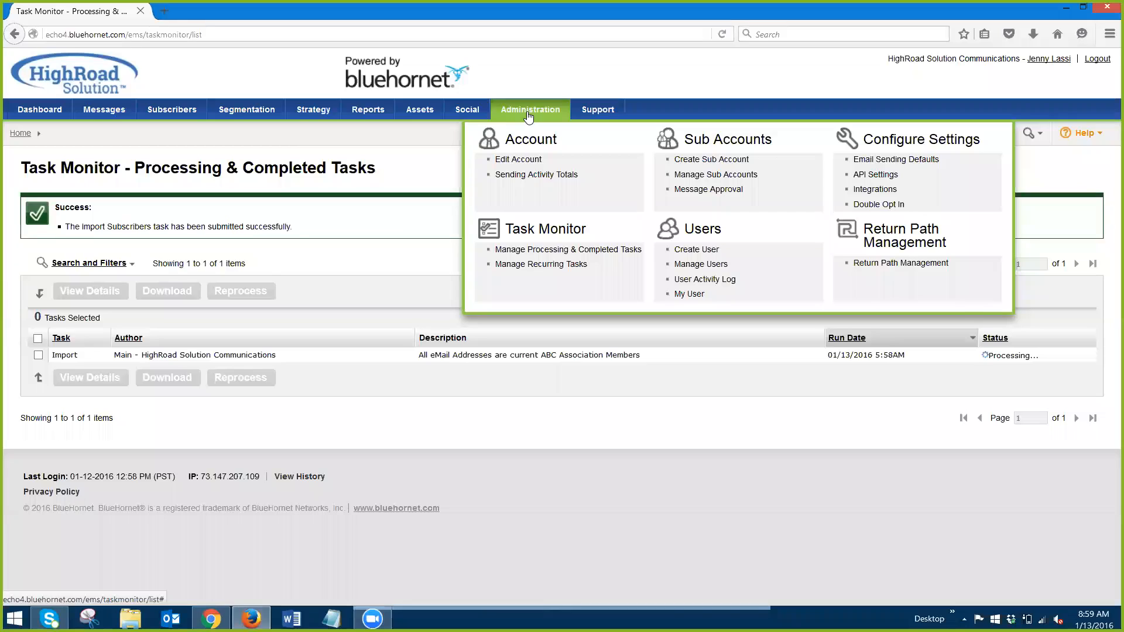
{"action": "left_click", "coordinate": [521, 252]}
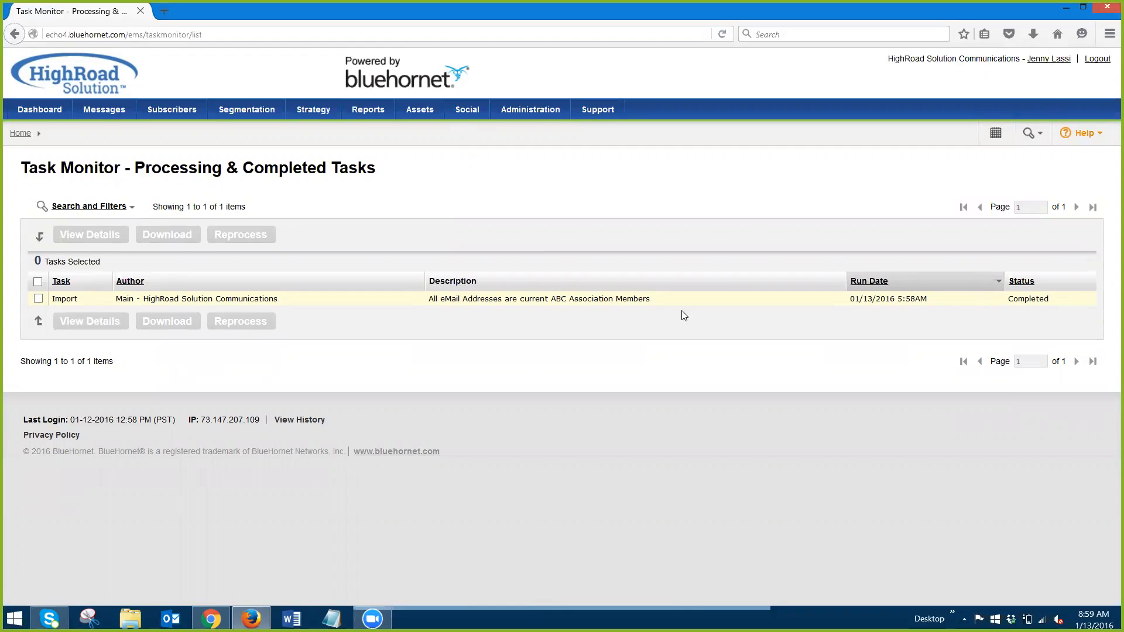
{"action": "left_click", "coordinate": [39, 300]}
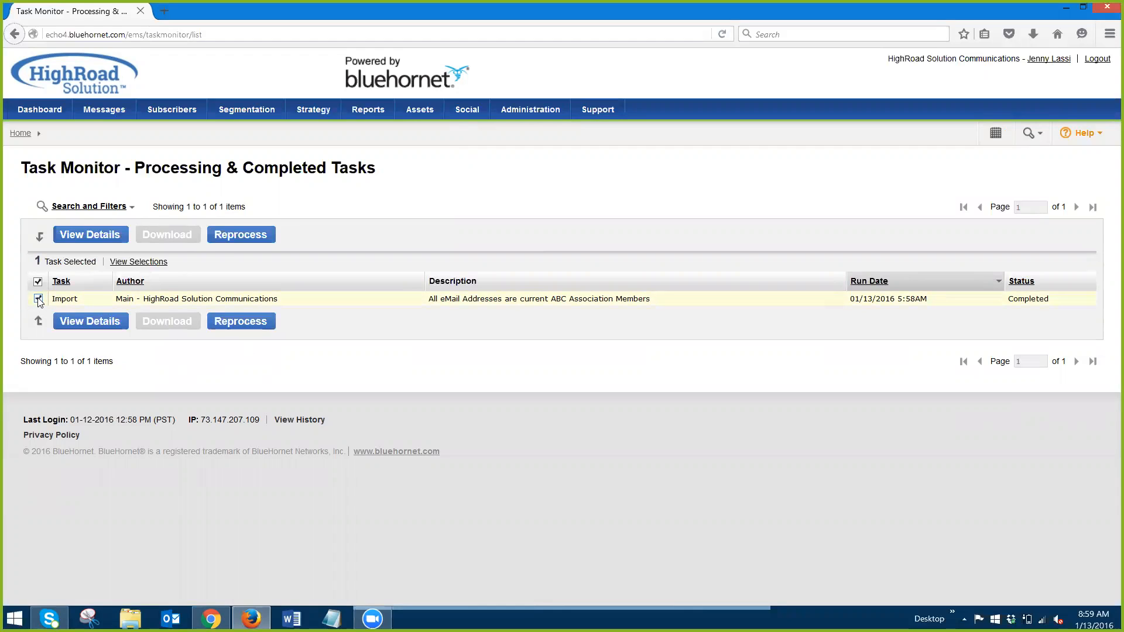
{"action": "left_click", "coordinate": [95, 323]}
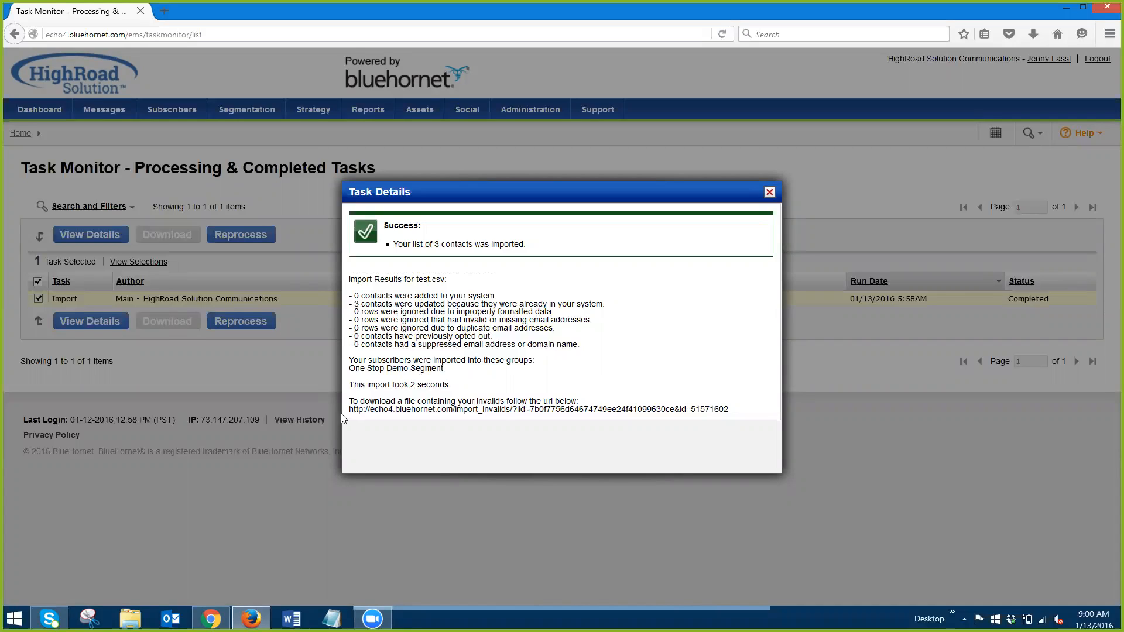
Copy the download URL for the invalids file from the import task details.
{"action": "left_click_drag", "start_coordinate": [350, 409], "coordinate": [735, 413]}
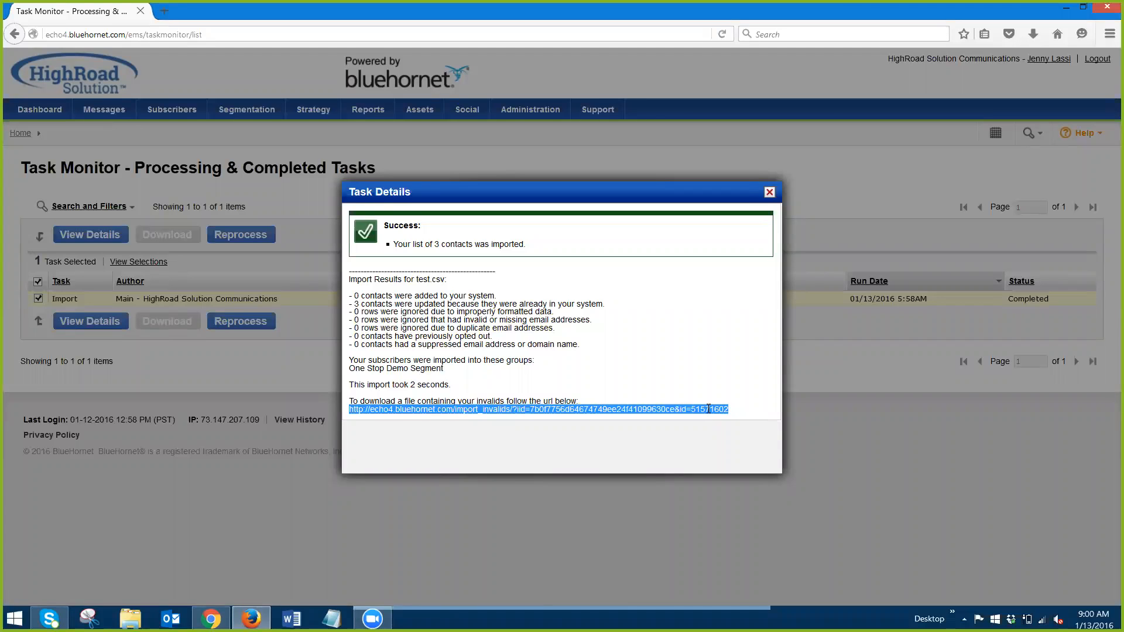
{"action": "right_click", "coordinate": [708, 409]}
{"action": "left_click", "coordinate": [757, 496]}
Load the copied URL in a new browser tab and open import_invalids.txt with Microsoft Excel.
{"action": "left_click", "coordinate": [164, 10]}
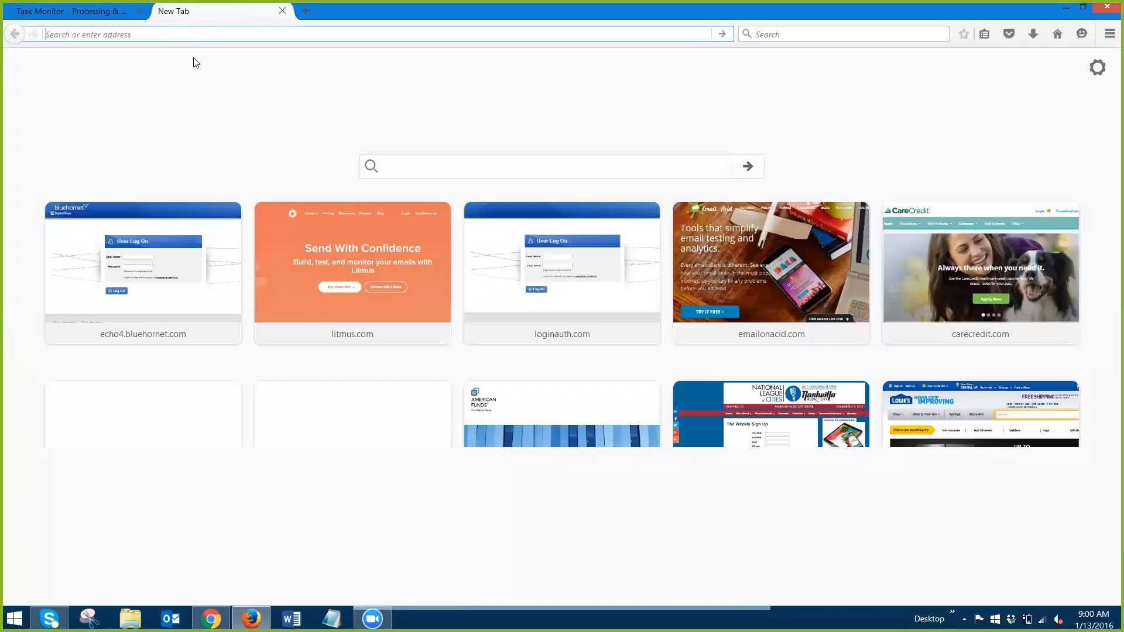
{"action": "right_click", "coordinate": [184, 34]}
{"action": "left_click", "coordinate": [210, 82]}
{"action": "key", "text": "Return"}
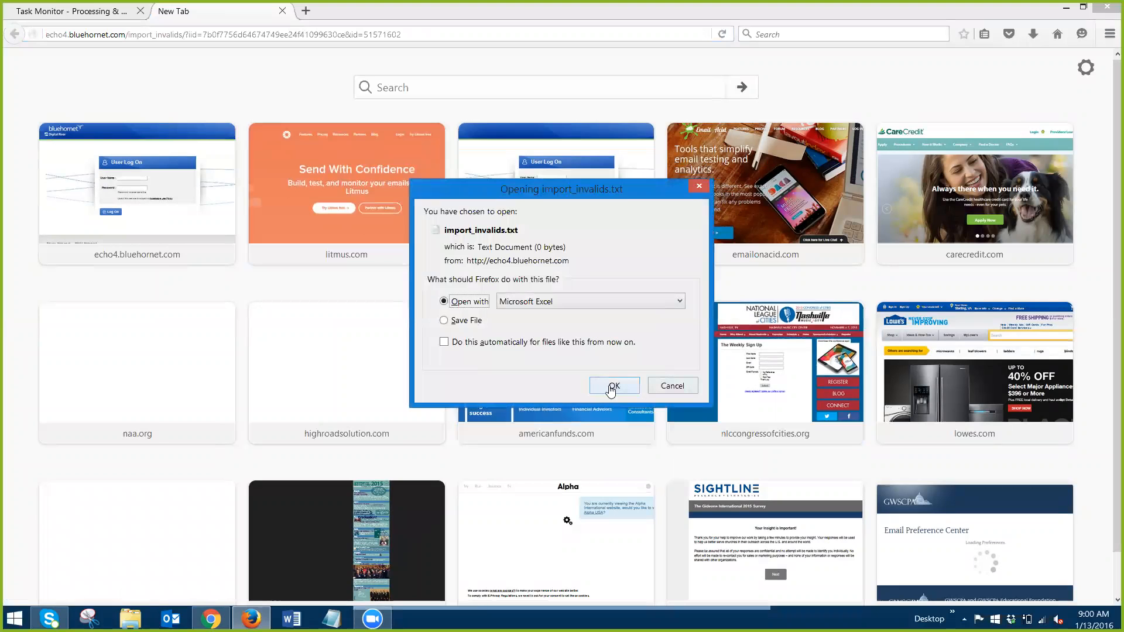
{"action": "left_click", "coordinate": [613, 386]}
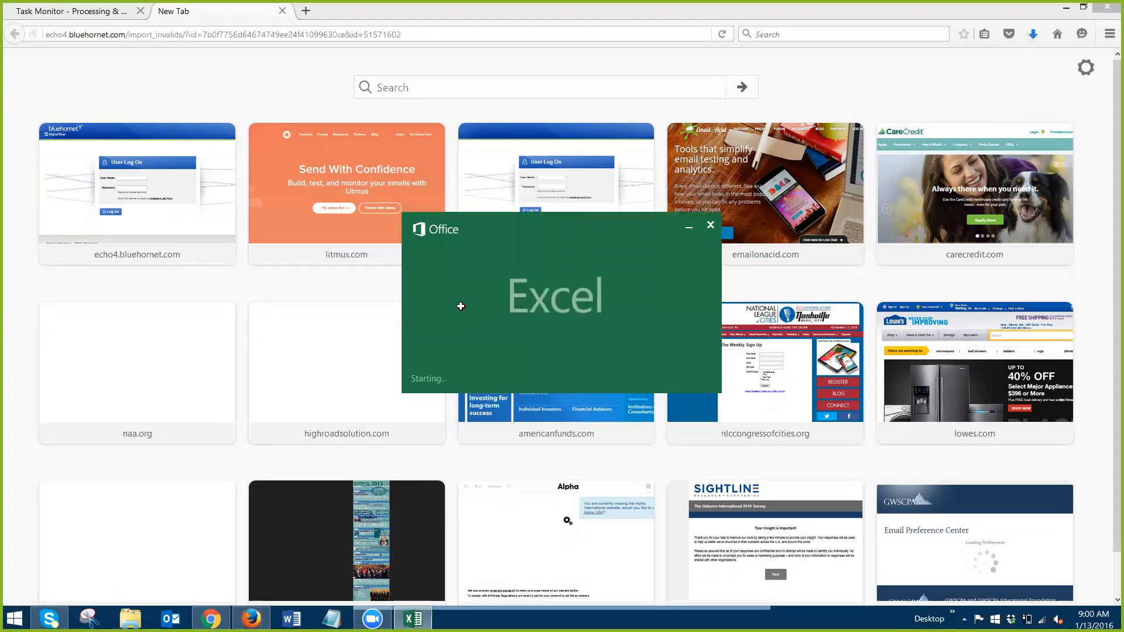